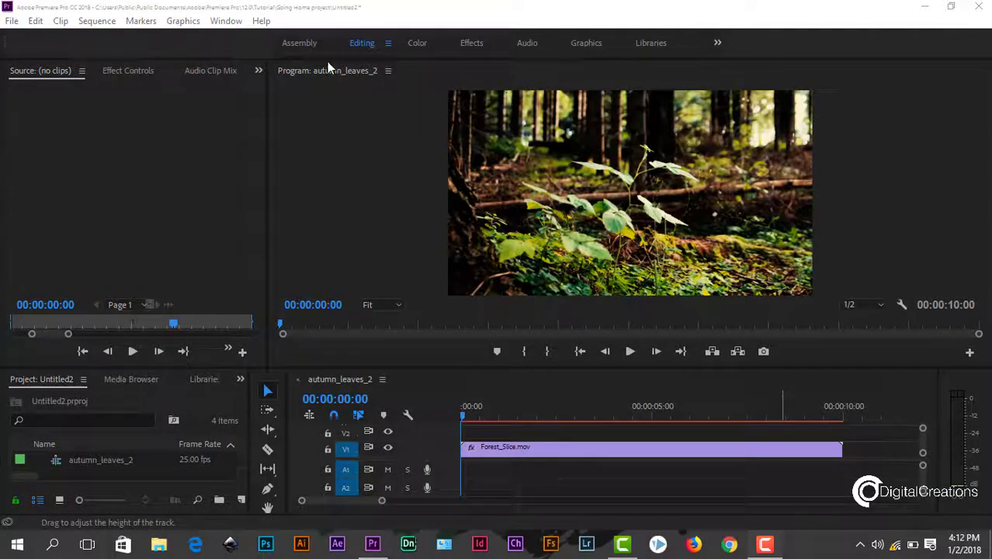
Enlarge the timeline area, preview the forest clip's opening seconds, and return to the first frame.
mouse_move(486, 417)
left_mouse_down()
mouse_move(675, 416)
mouse_move(441, 422)
left_mouse_up()
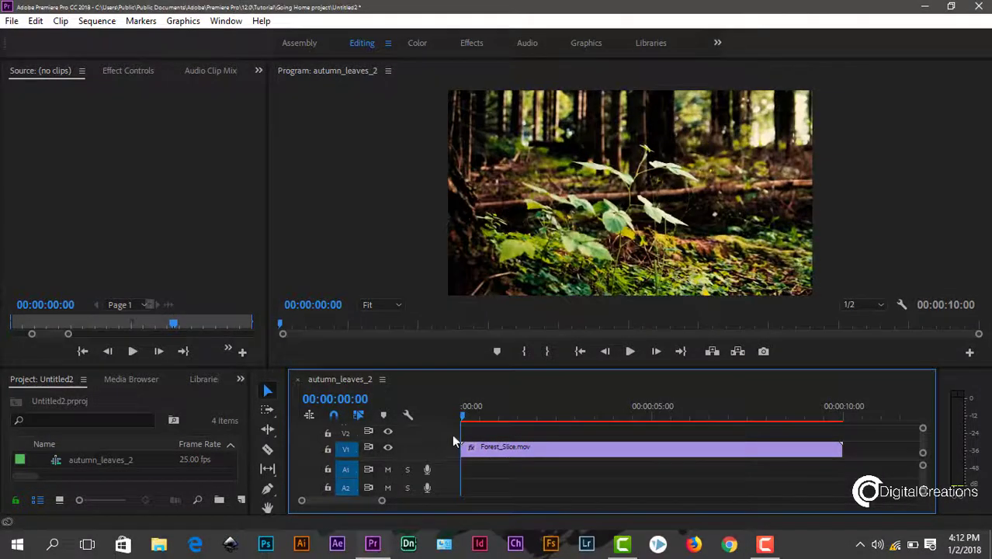
left_click_drag(422, 367, 422, 325)
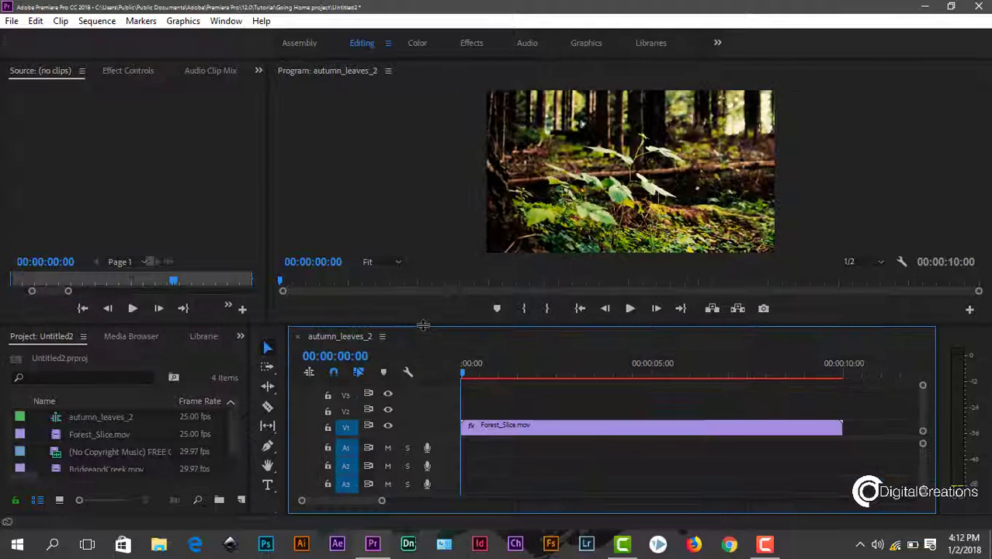
left_click_drag(469, 373, 464, 373)
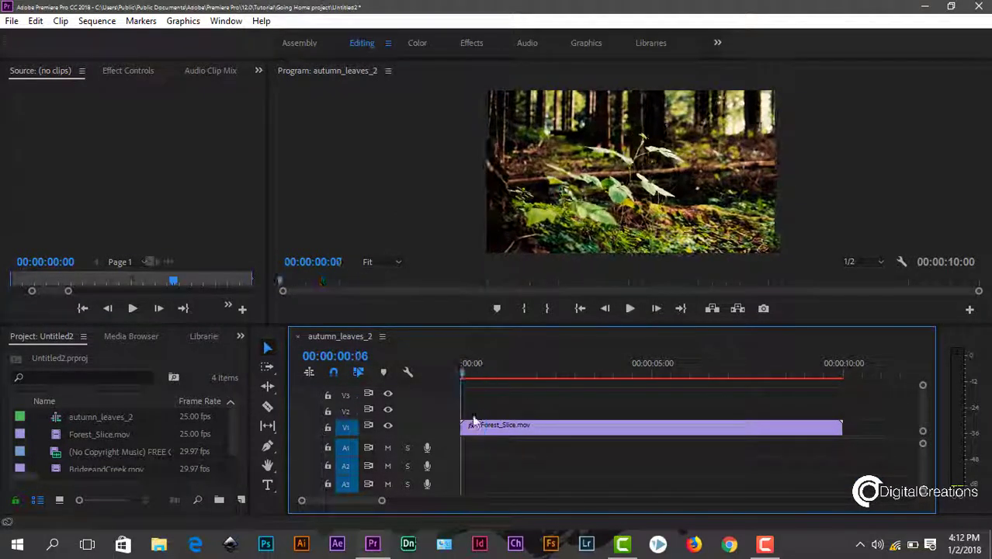
Switch to the Graphics workspace and start a text title on the Program monitor.
left_click(588, 45)
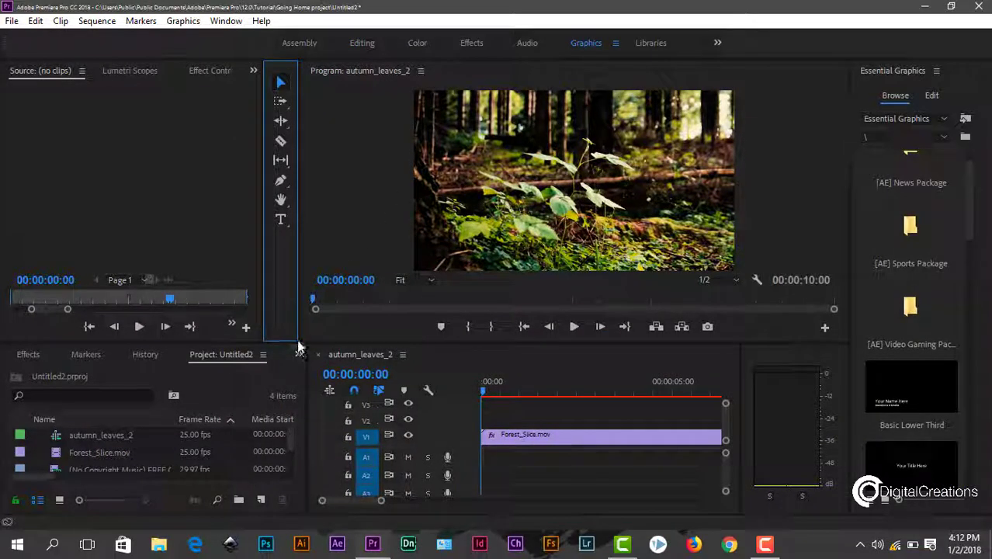
mouse_move(298, 345)
left_mouse_down()
mouse_move(275, 355)
mouse_move(277, 345)
left_mouse_up()
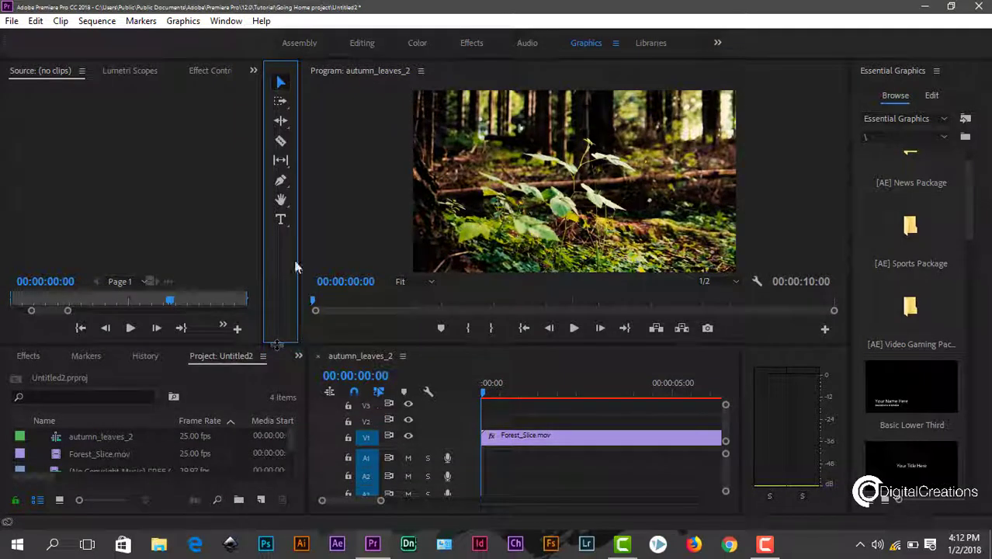
left_click(280, 218)
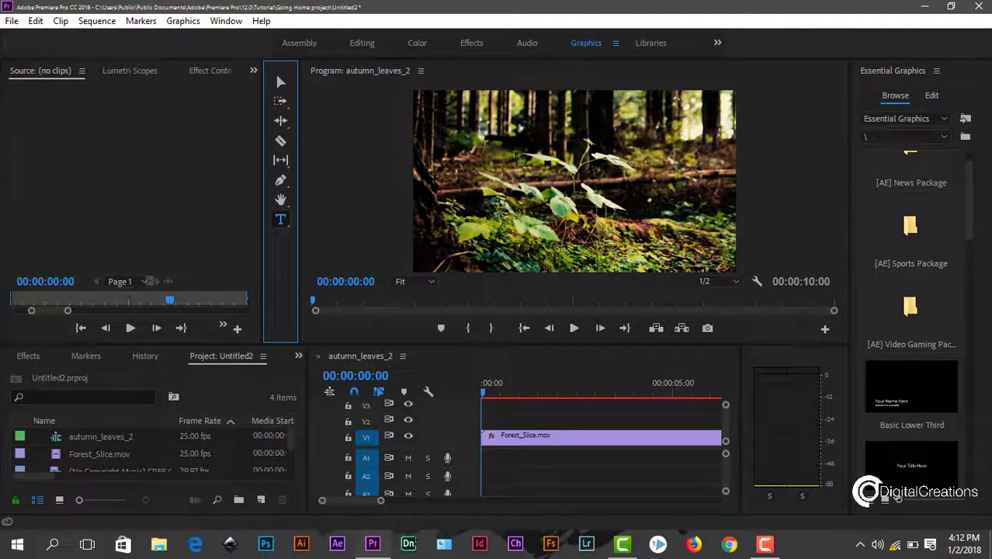
left_click(553, 156)
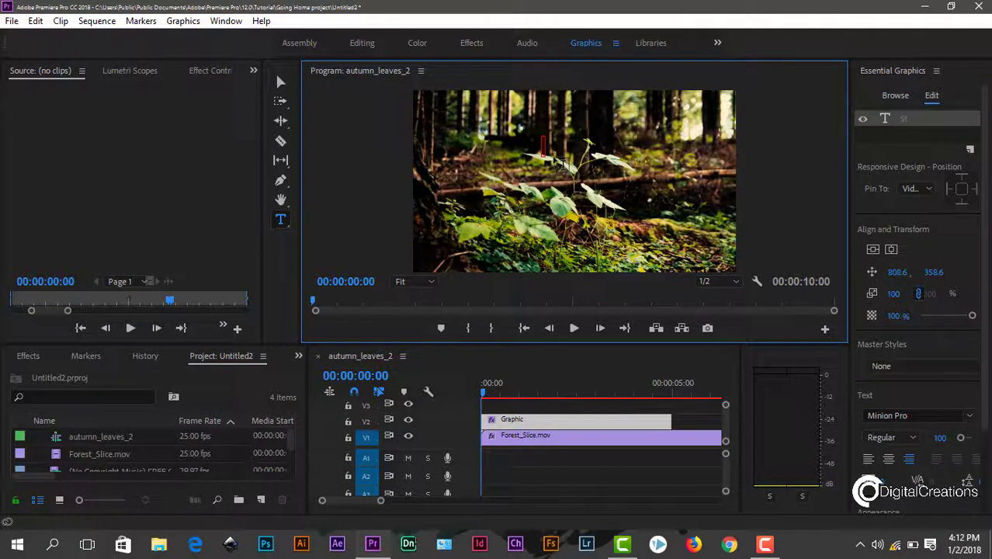
type("Starr")
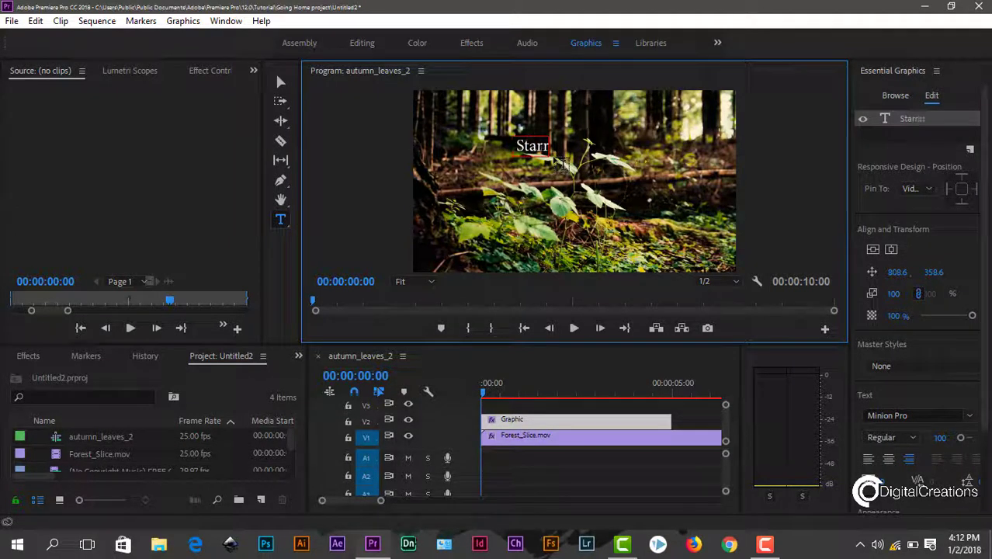
type("ing Asma")
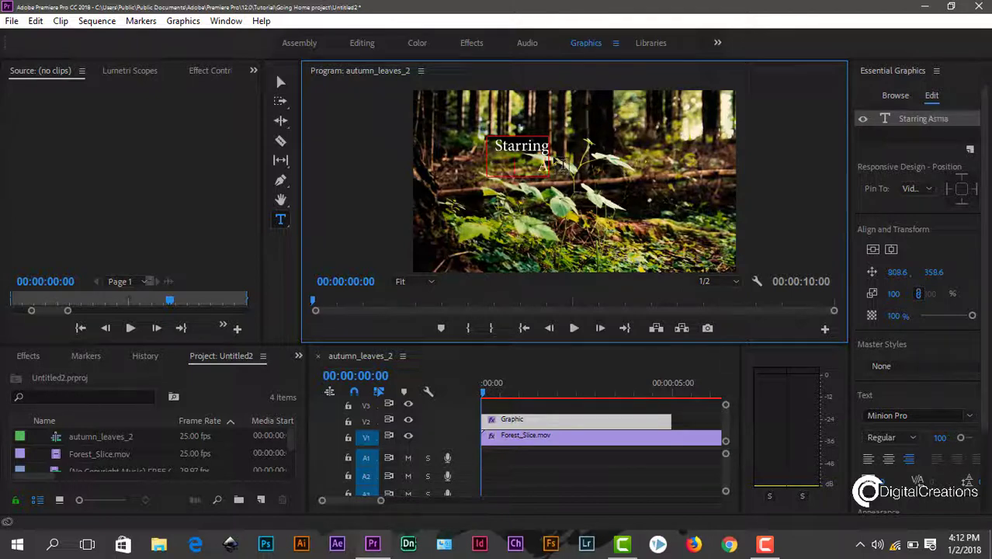
type(" Khan  Dire")
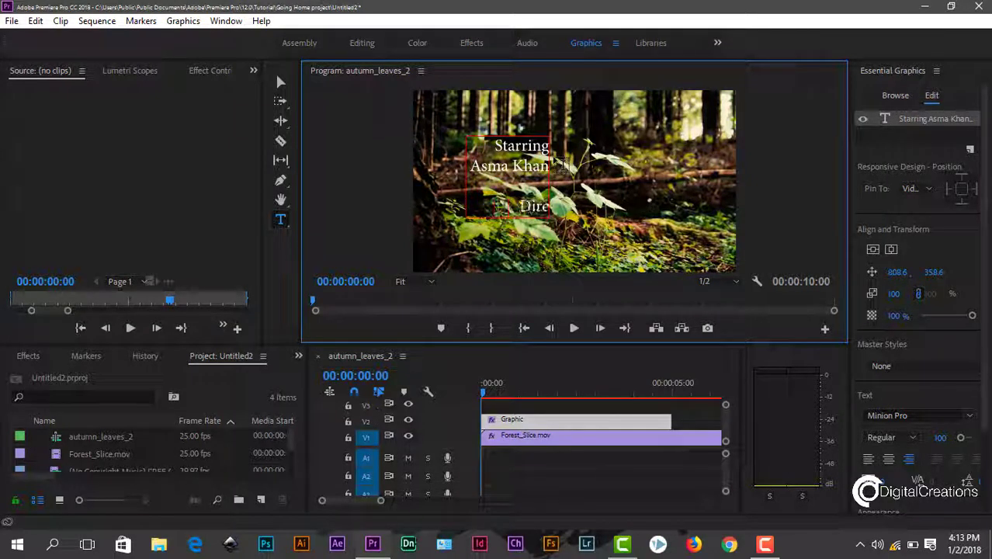
type("ctor")
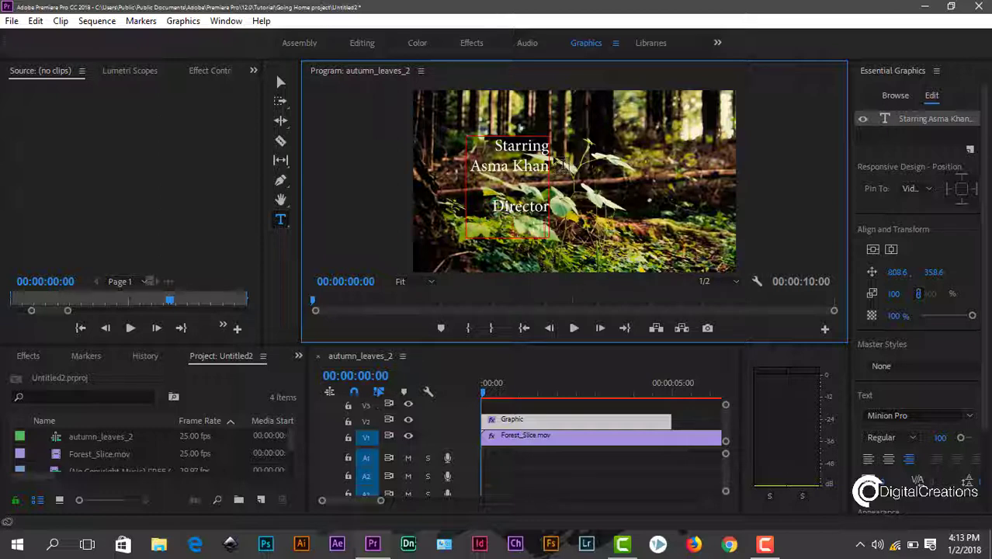
type(" Shahid")
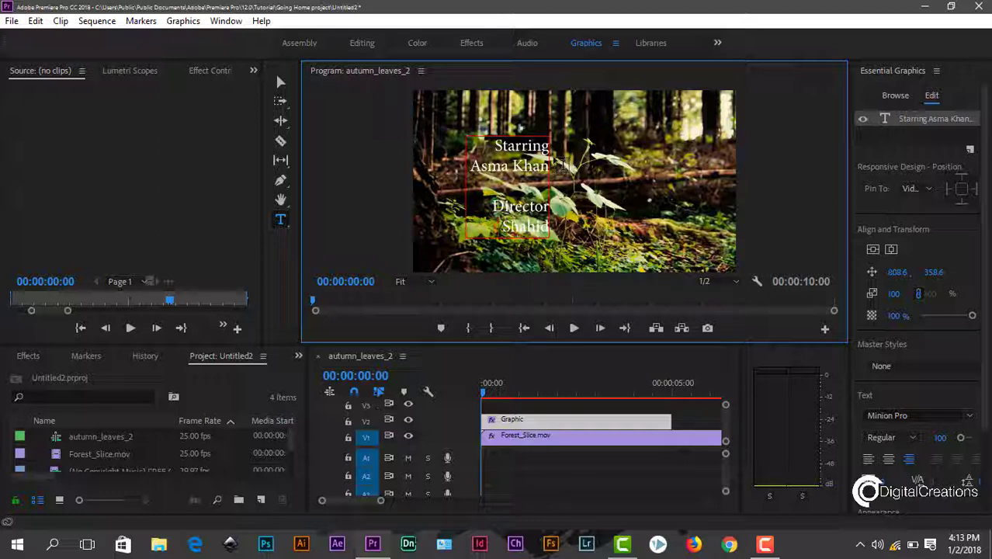
type(" Khan")
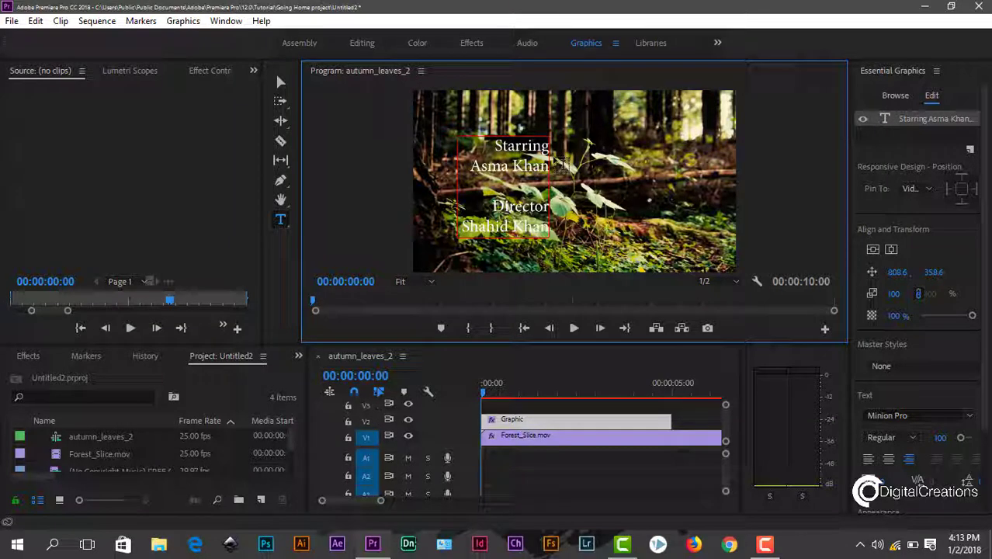
key("Return")
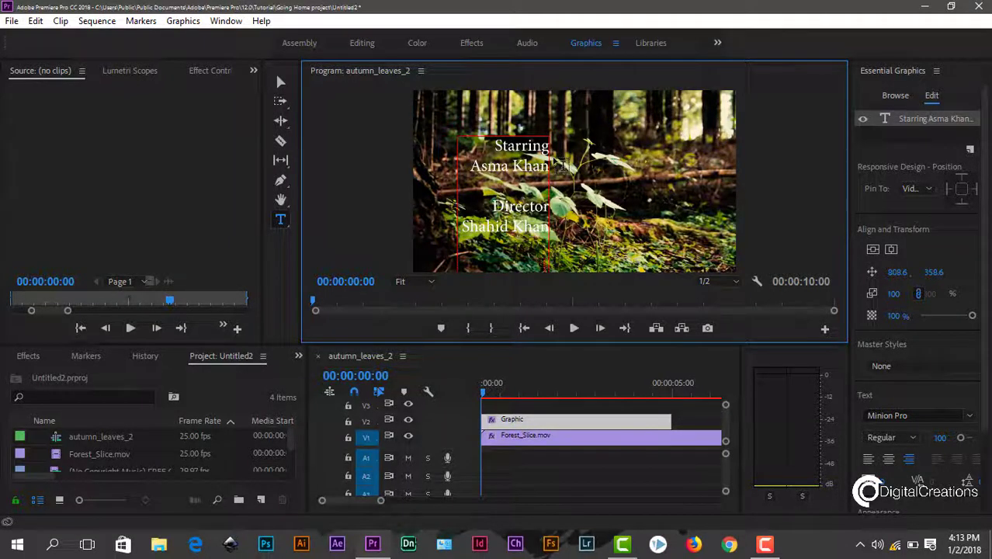
type("Graphic")
type("s and")
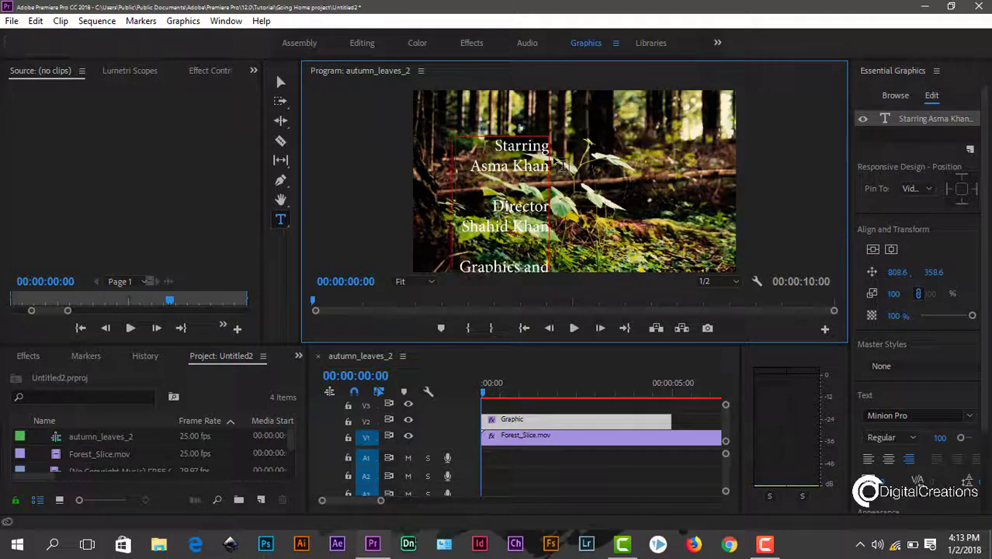
type(" Ani")
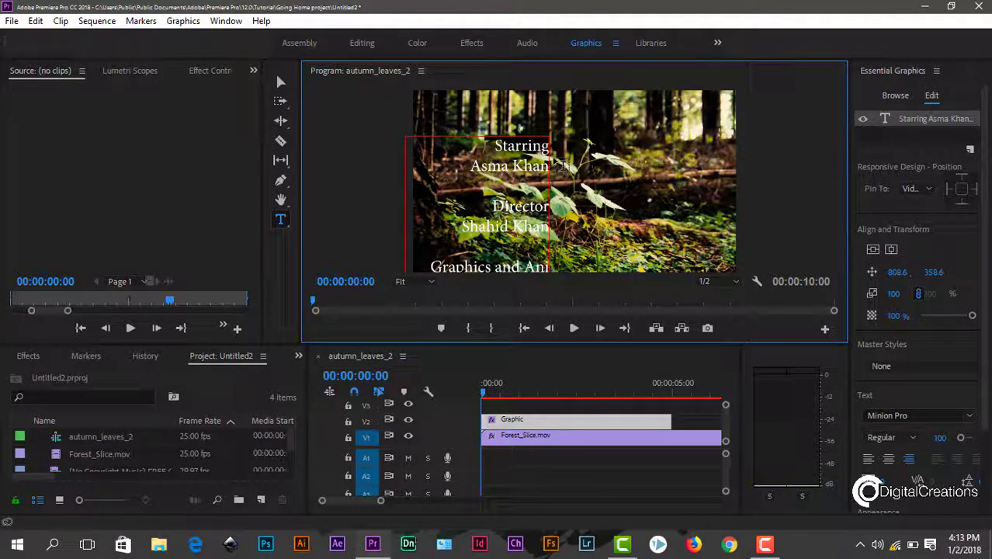
type("mation")
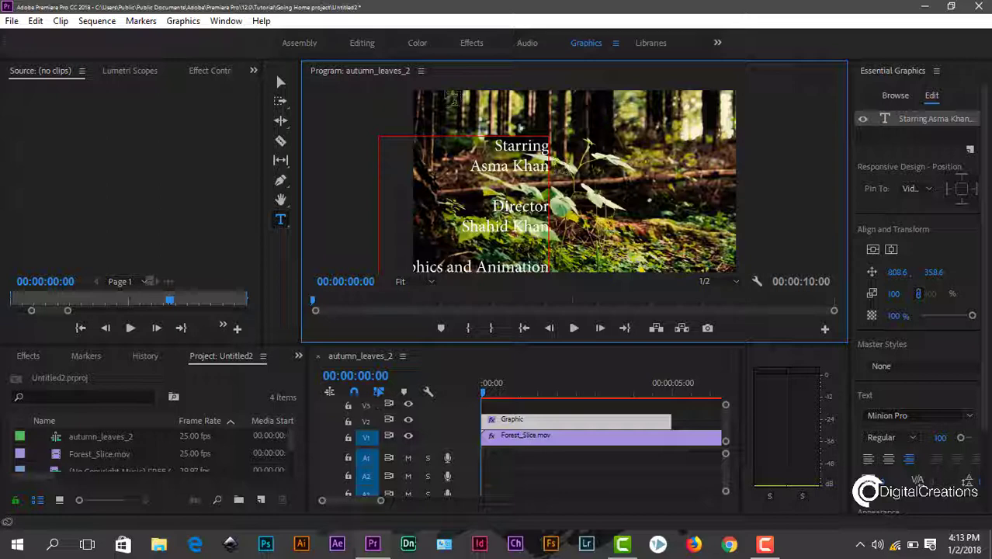
Finish typing and select the whole credits text block.
left_click(280, 82)
left_click(556, 146)
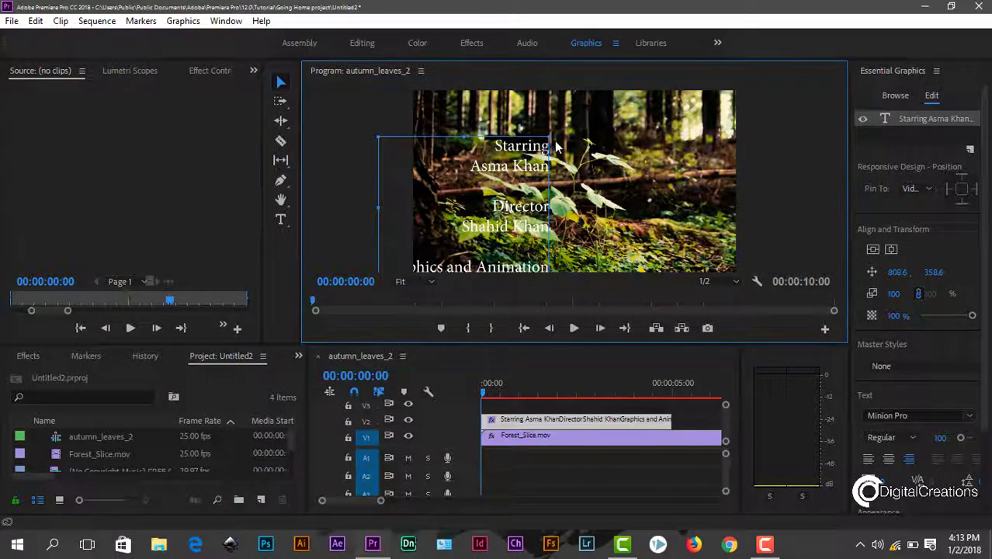
left_click(892, 249)
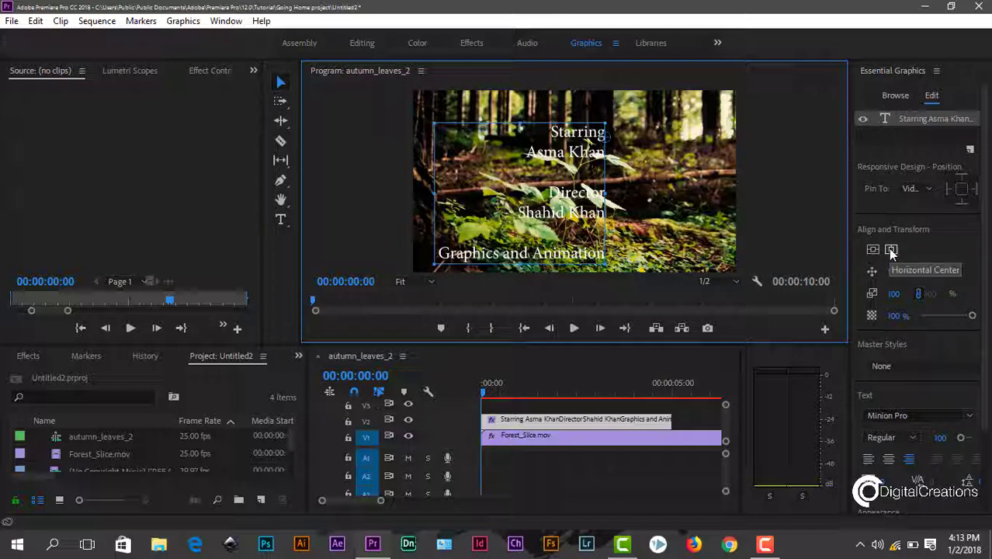
left_click(892, 251)
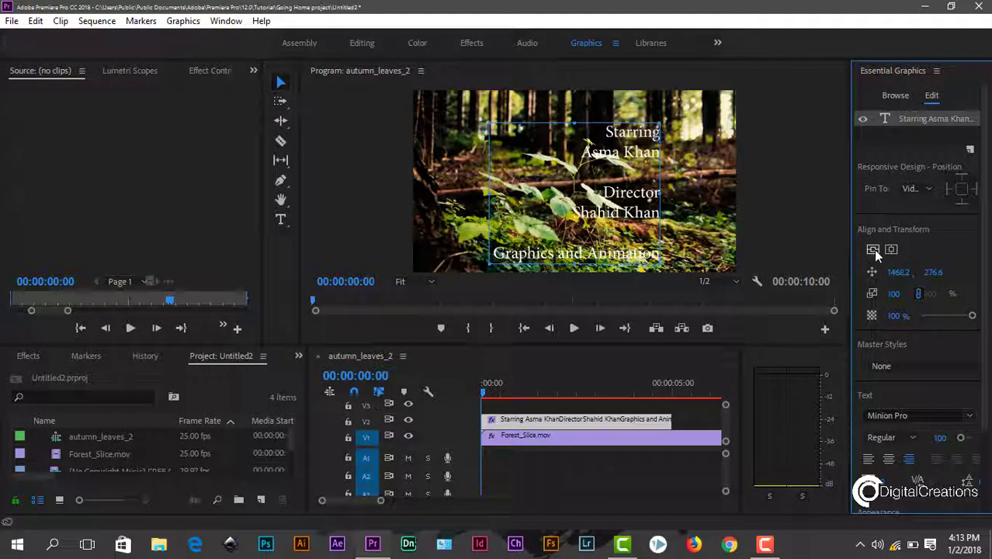
Centre the credits vertically and horizontally with centre-aligned lines, then resume editing the text.
left_click(873, 250)
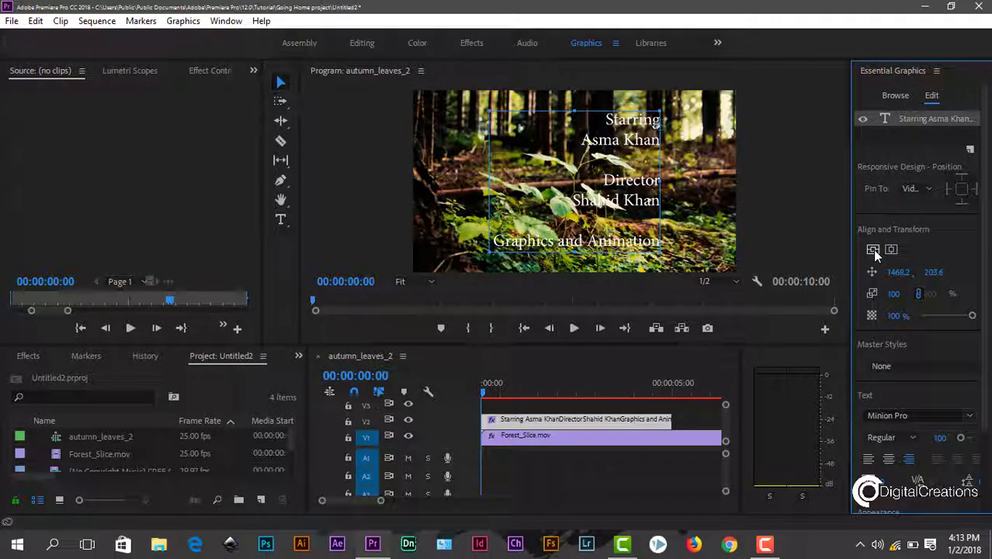
left_click(890, 459)
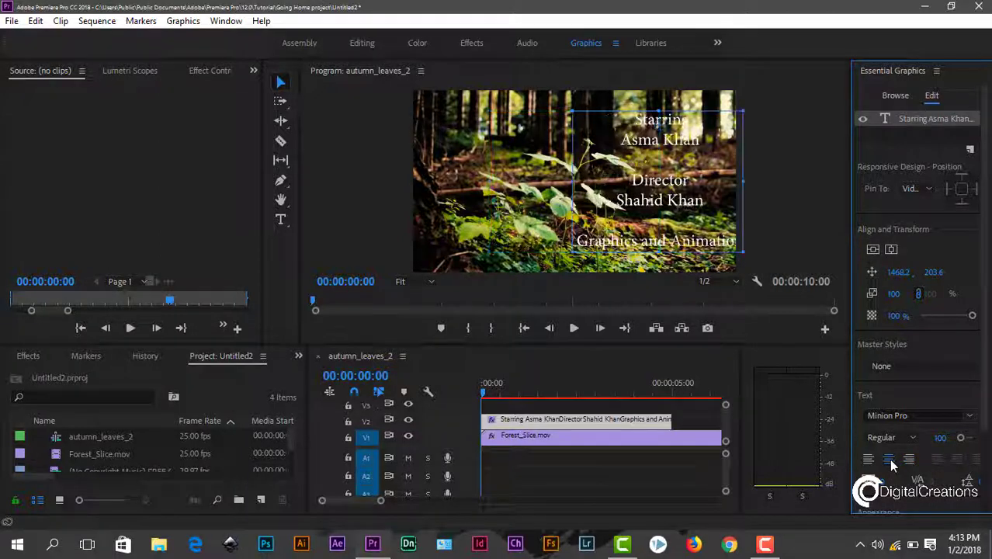
left_click(891, 250)
left_click(651, 243)
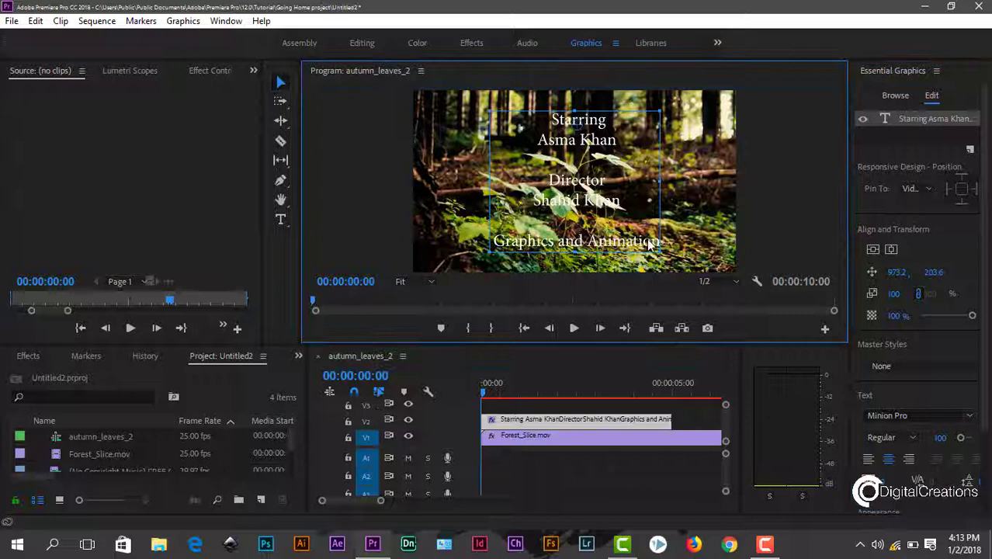
double_click(650, 244)
left_click(652, 242)
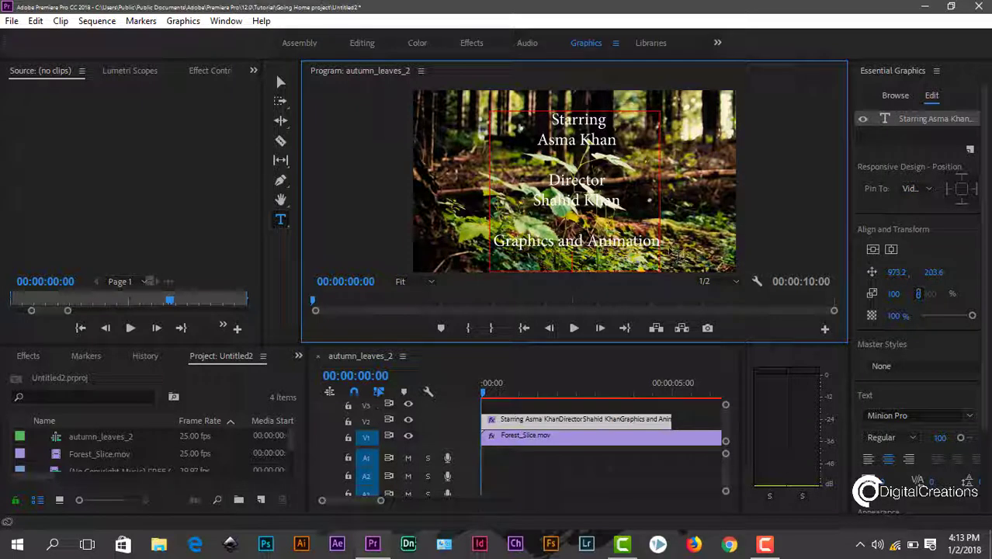
type("Digital")
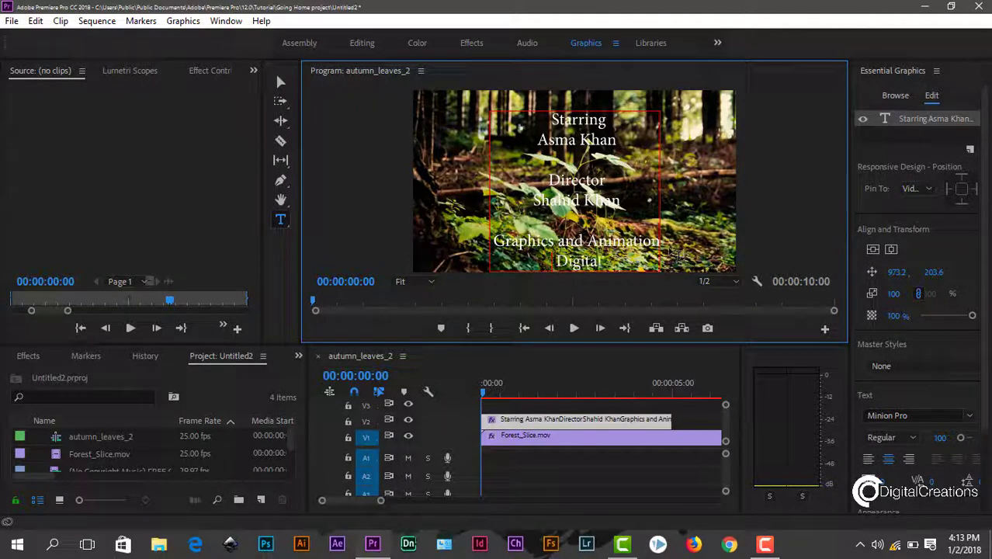
type(" Creations")
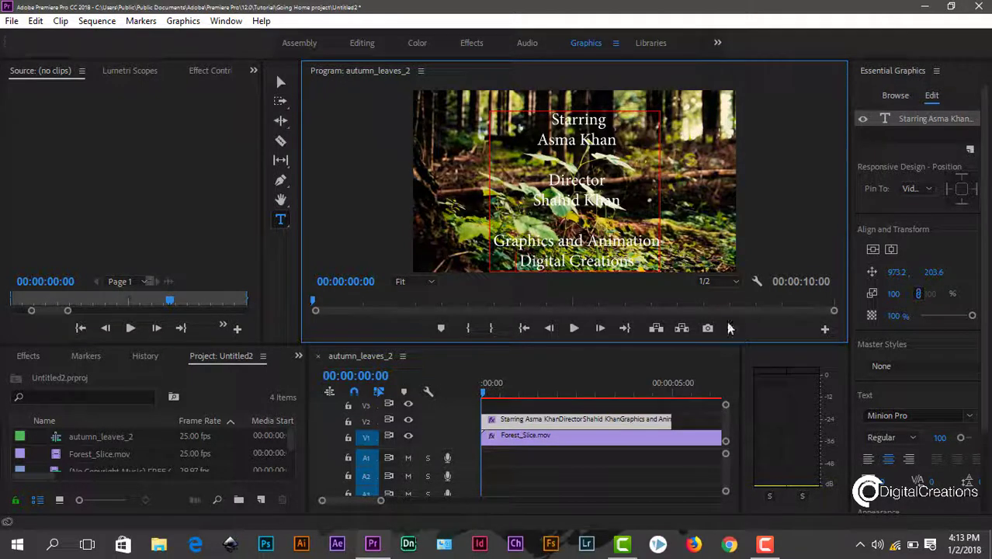
left_click(281, 82)
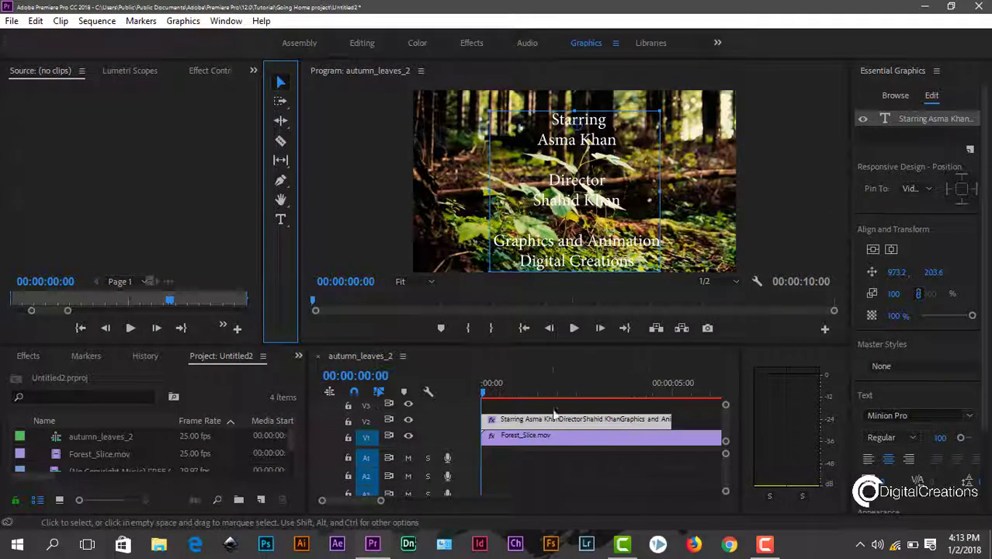
left_click(516, 402)
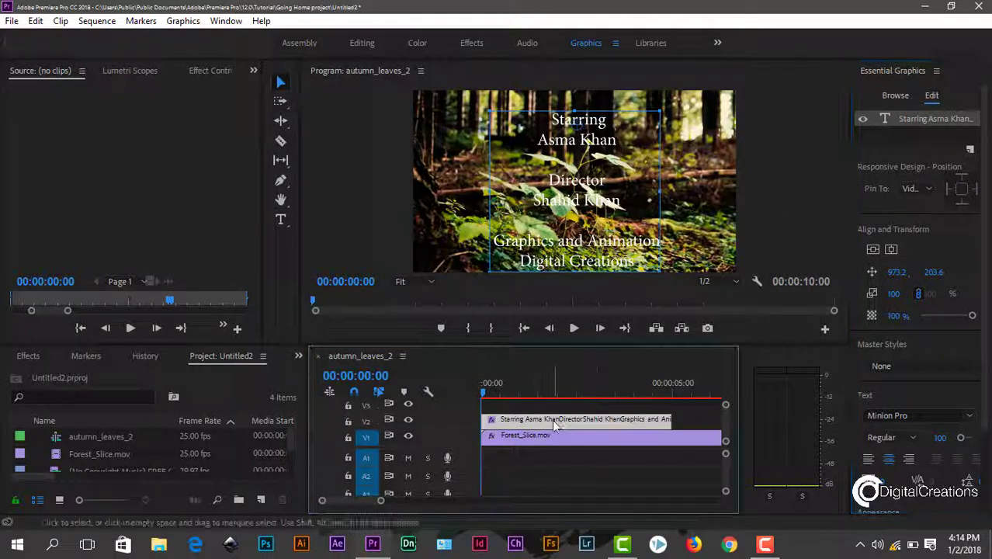
Turn on Roll under Responsive Design – Time and play the rolling credits.
left_click(912, 142)
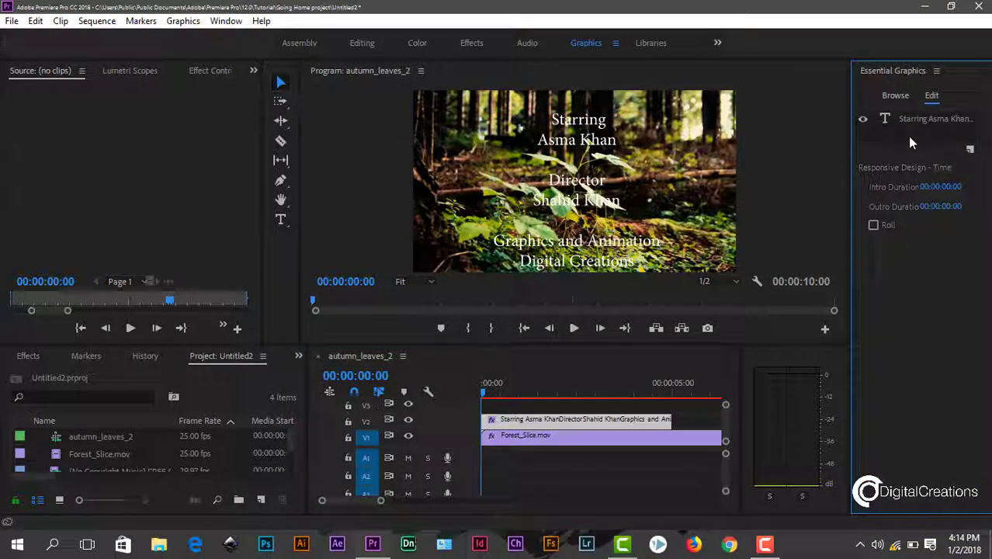
left_click_drag(850, 149, 802, 157)
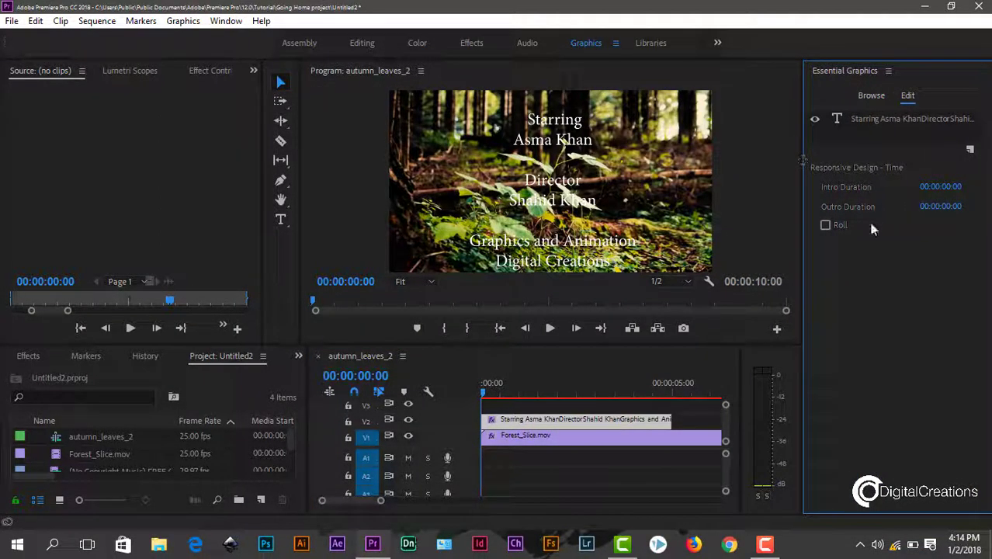
left_click(826, 225)
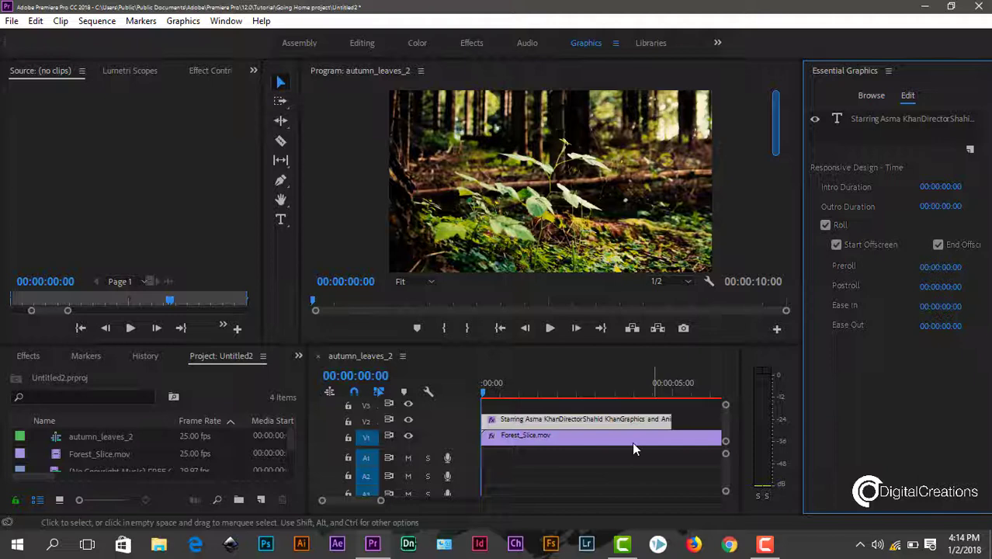
key("space")
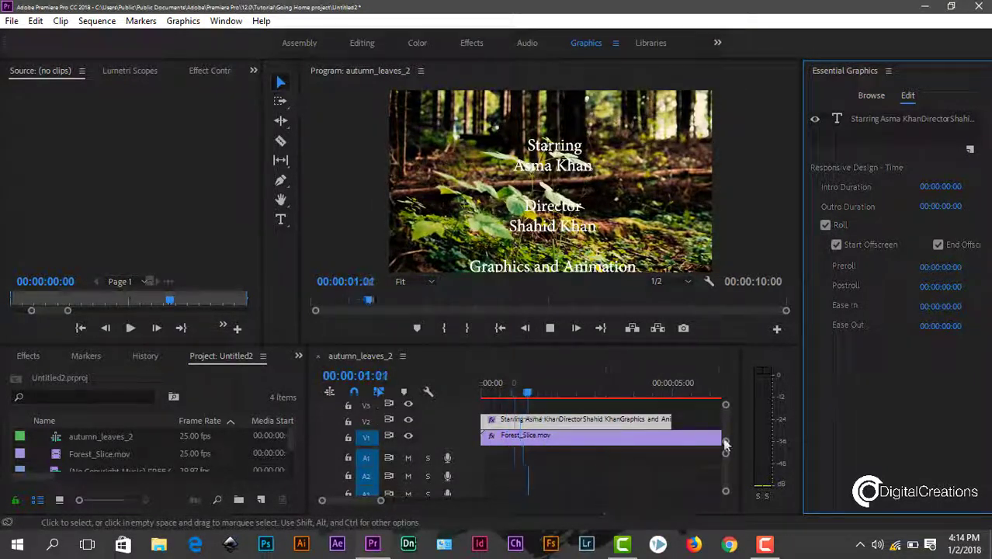
Replay the rolling credits from the start and scrub to see them rise.
left_click(469, 396)
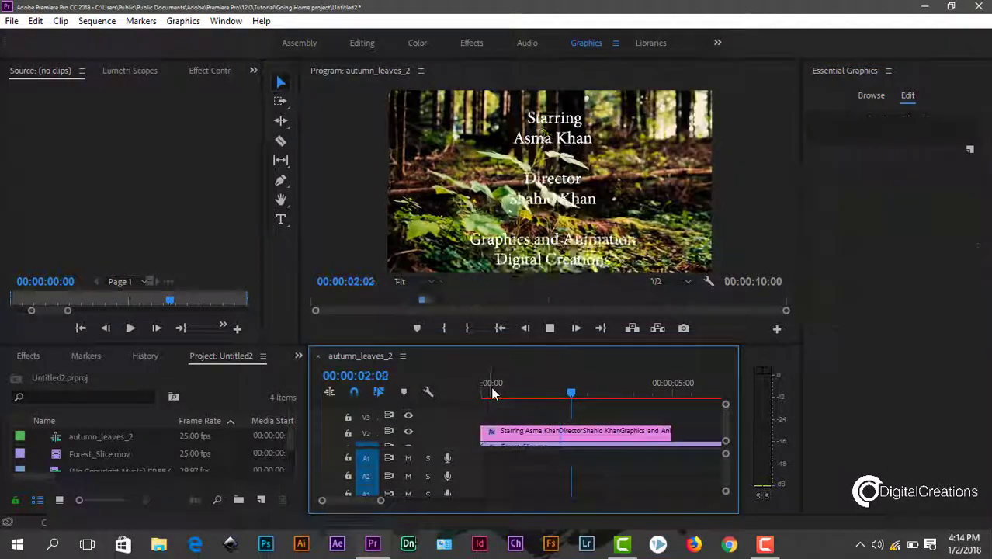
key("space")
key("Home")
key("space")
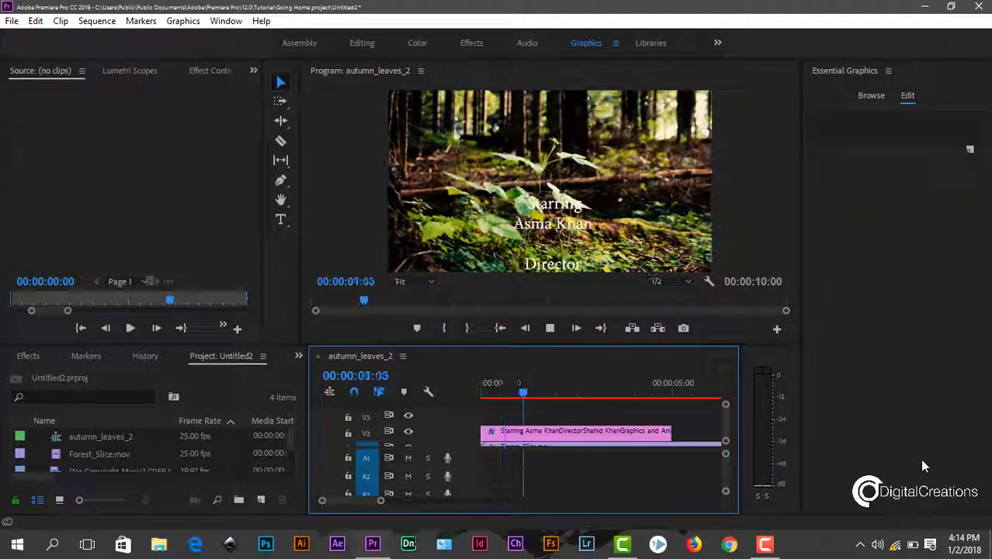
left_click(563, 397)
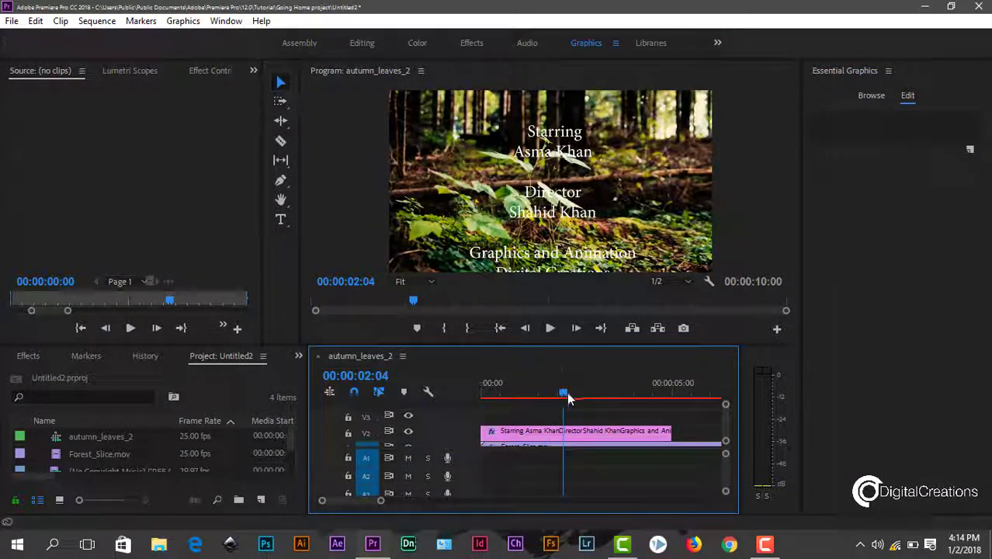
mouse_move(563, 398)
left_mouse_down()
mouse_move(573, 402)
mouse_move(517, 397)
left_mouse_up()
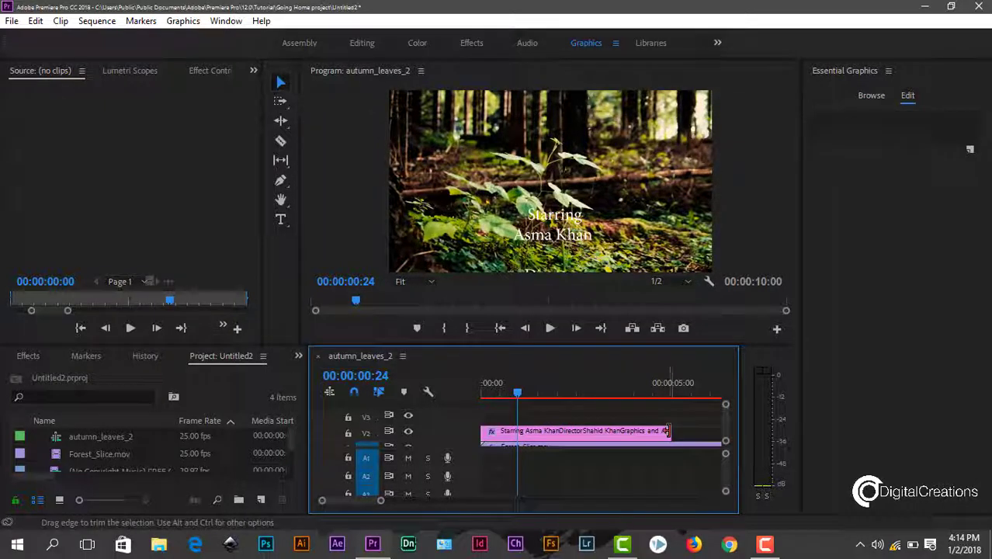
Drag the title clip's end out toward the forest clip's end and replay it.
left_click_drag(671, 432, 588, 423)
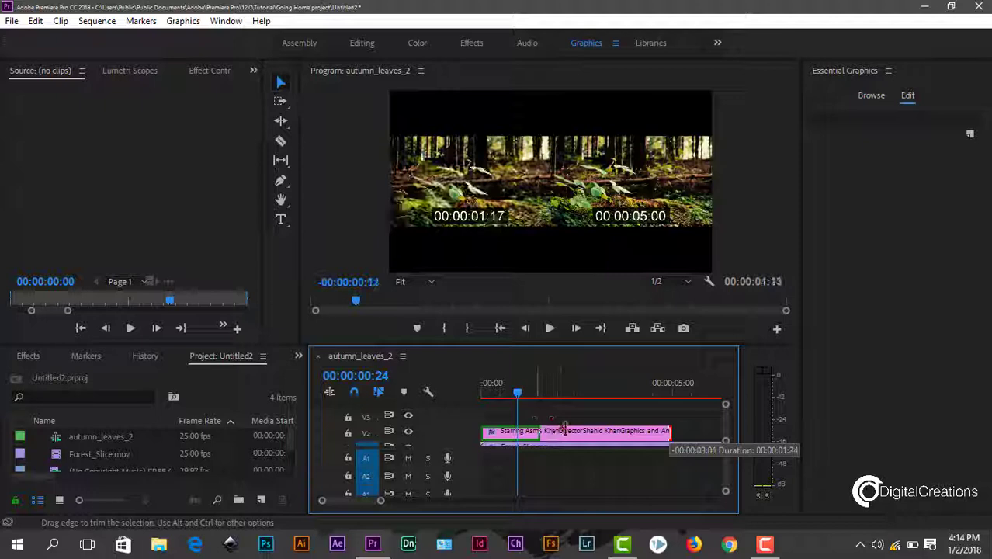
mouse_move(588, 422)
left_mouse_down()
mouse_move(694, 420)
mouse_move(715, 431)
left_mouse_up()
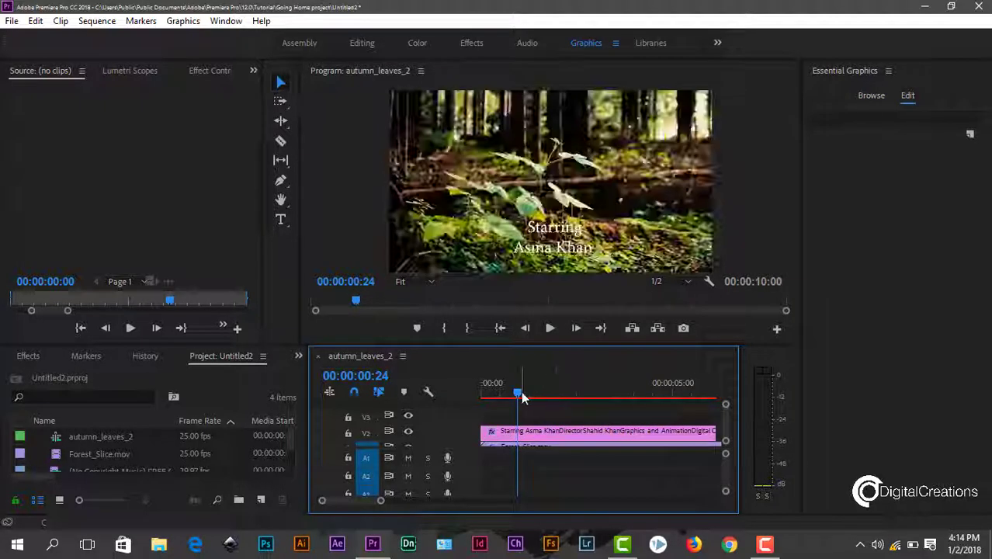
left_click_drag(518, 392, 435, 398)
key("space")
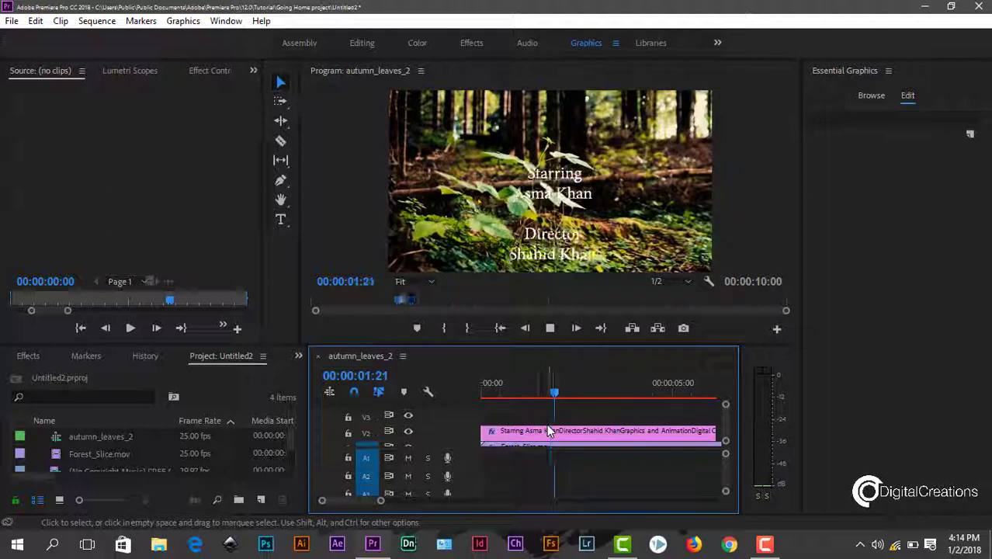
left_click(487, 385)
left_click(648, 432)
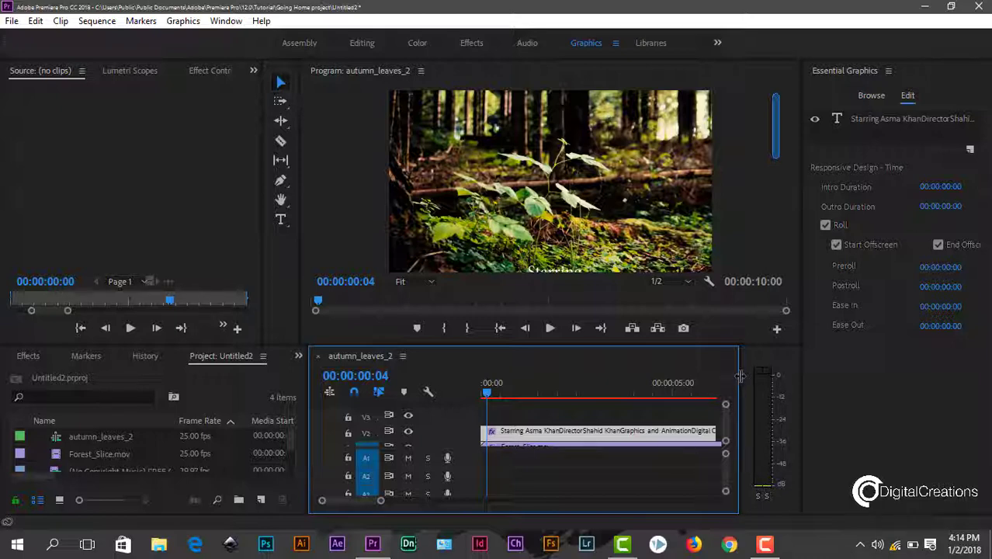
Widen the timeline and extend the title to match Forest_Slice.mov's end.
left_click_drag(740, 376, 763, 376)
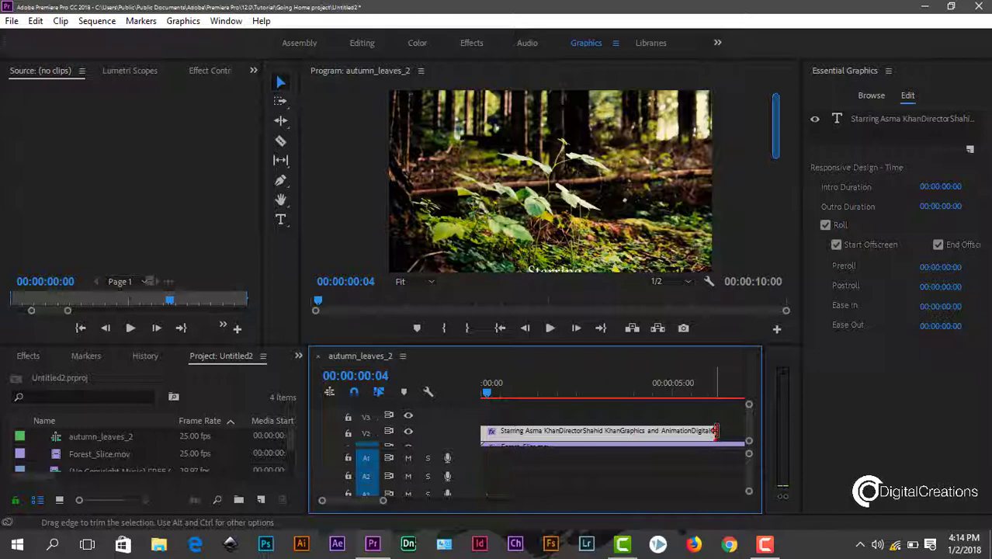
left_click_drag(714, 430, 751, 440)
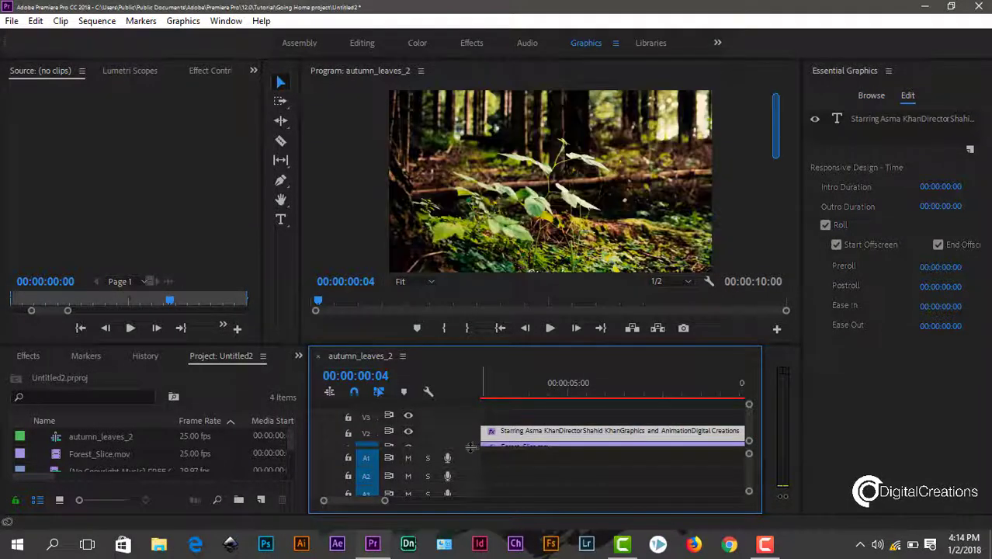
left_click_drag(471, 447, 470, 488)
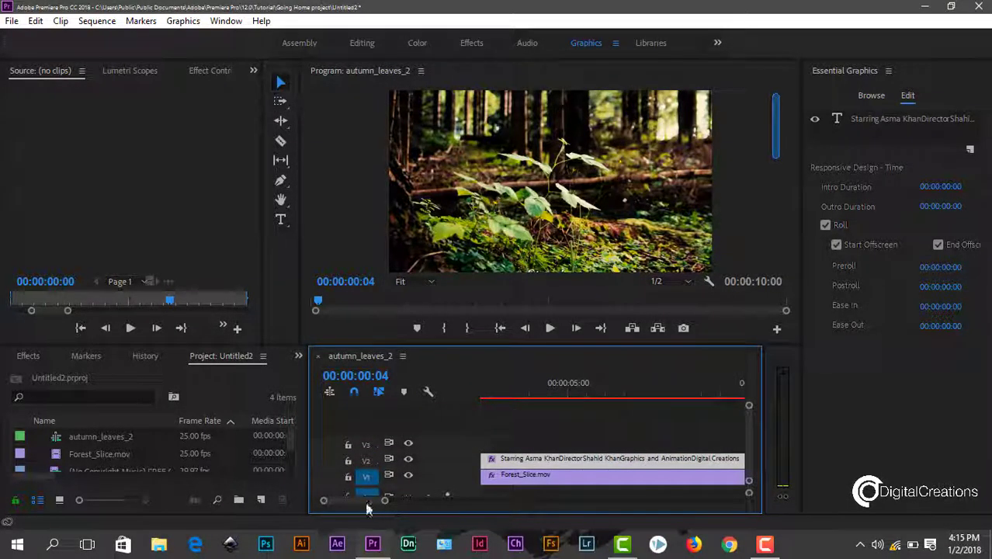
left_click_drag(386, 505, 387, 509)
Play, rewind and replay the rolling credits, scrubbing to check their position.
key("space")
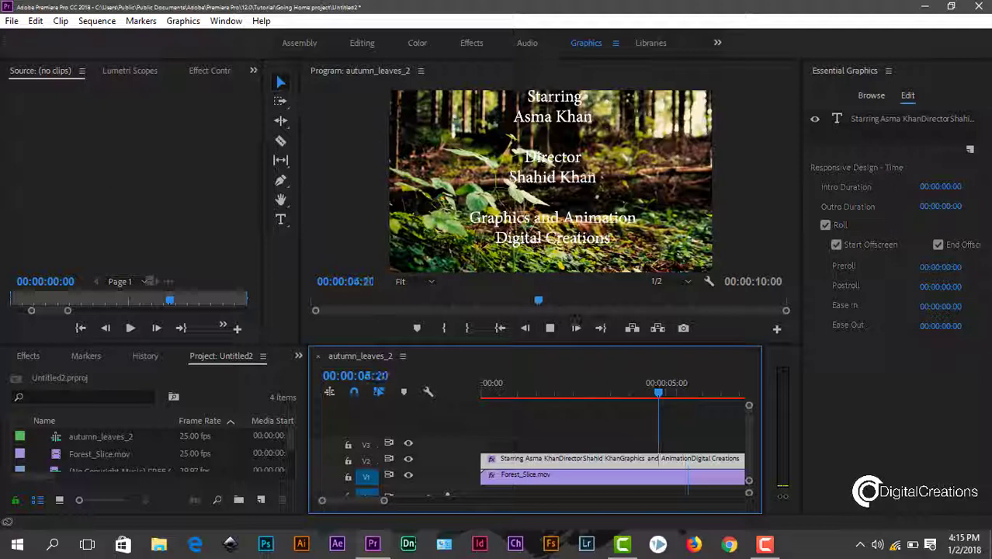
key("space")
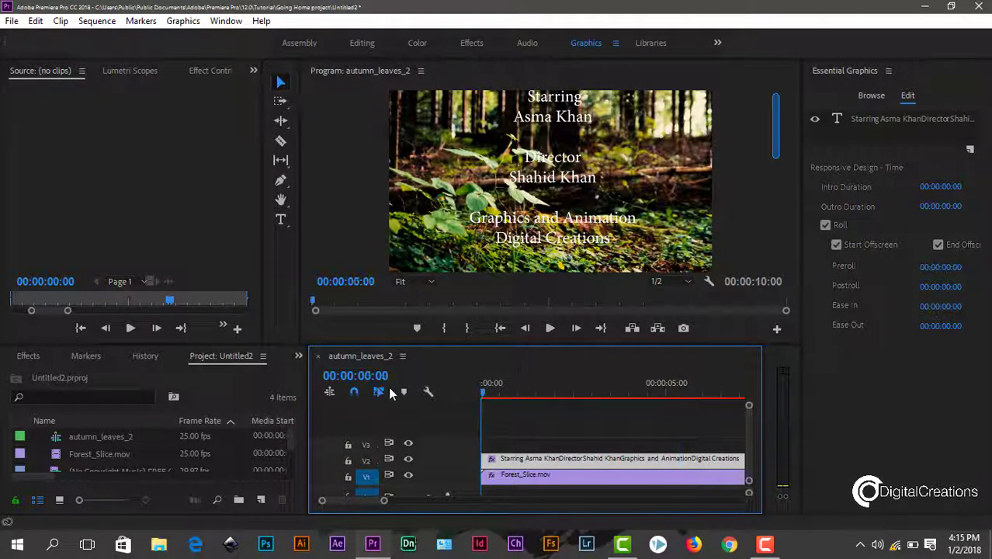
key("Home")
key("space")
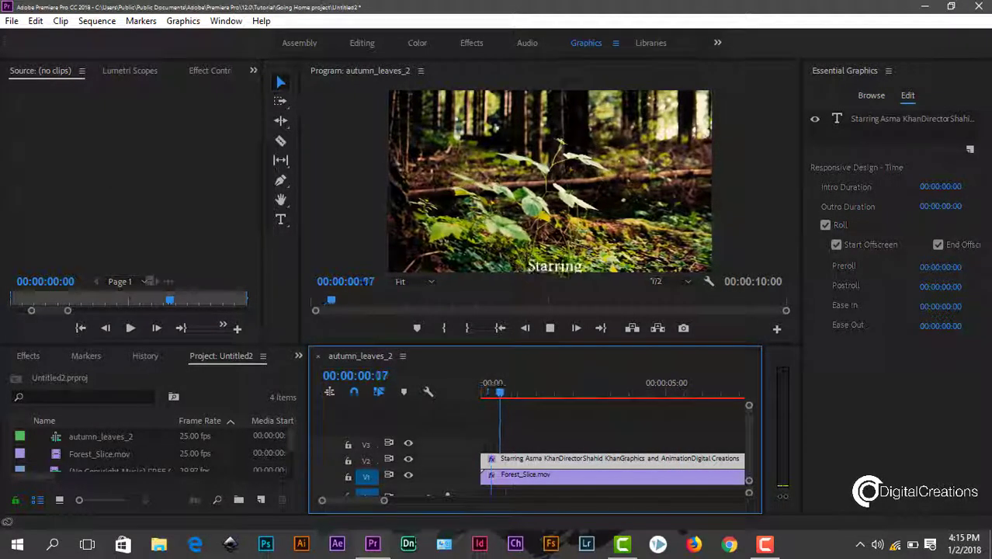
key("space")
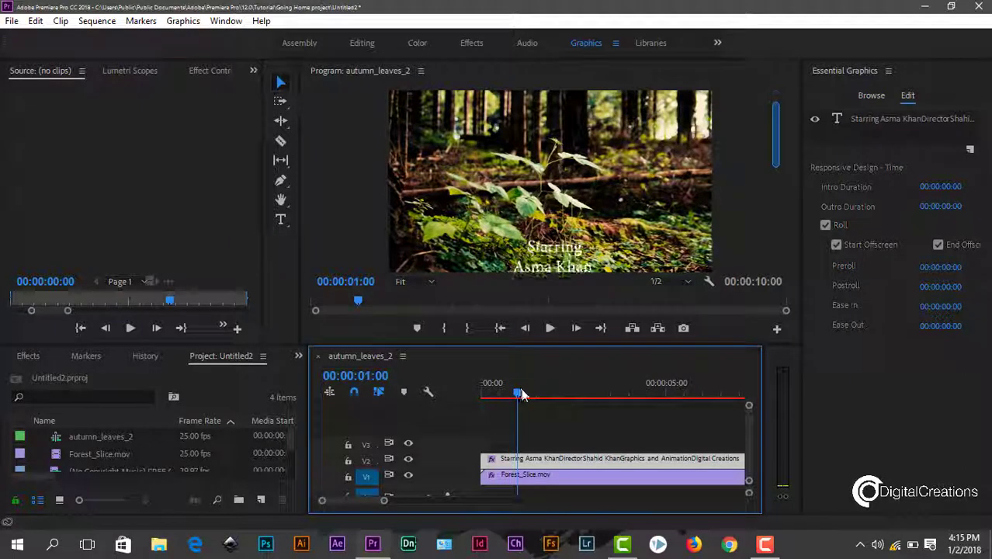
left_click_drag(514, 383, 524, 388)
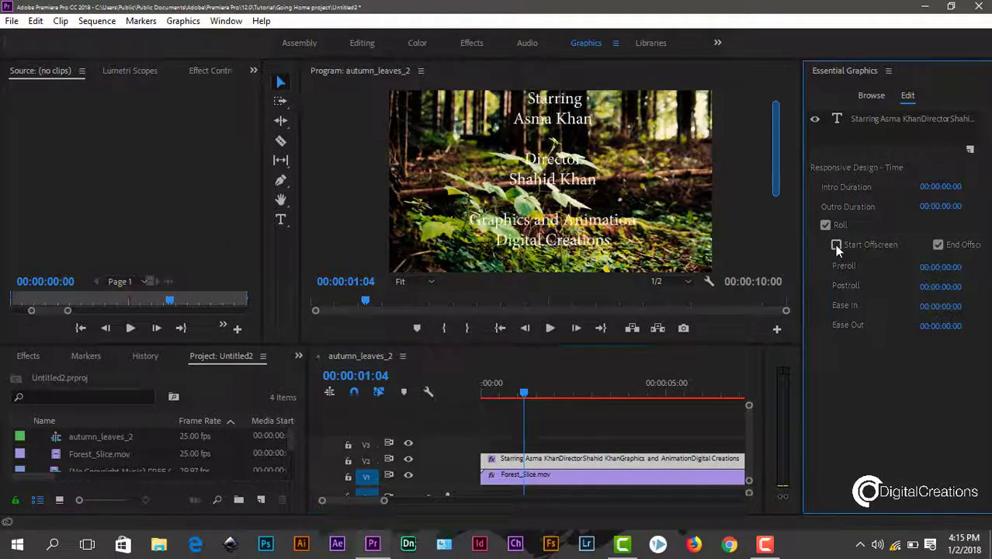
Enable Start Offscreen and End Offscreen for the roll, previewing from the sequence start.
left_click(836, 245)
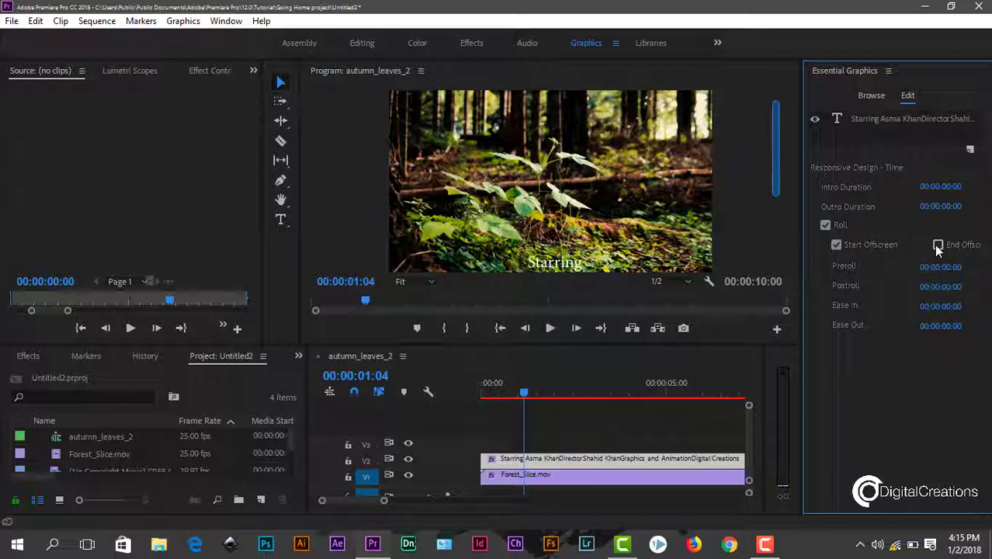
left_click_drag(499, 388, 482, 392)
key("space")
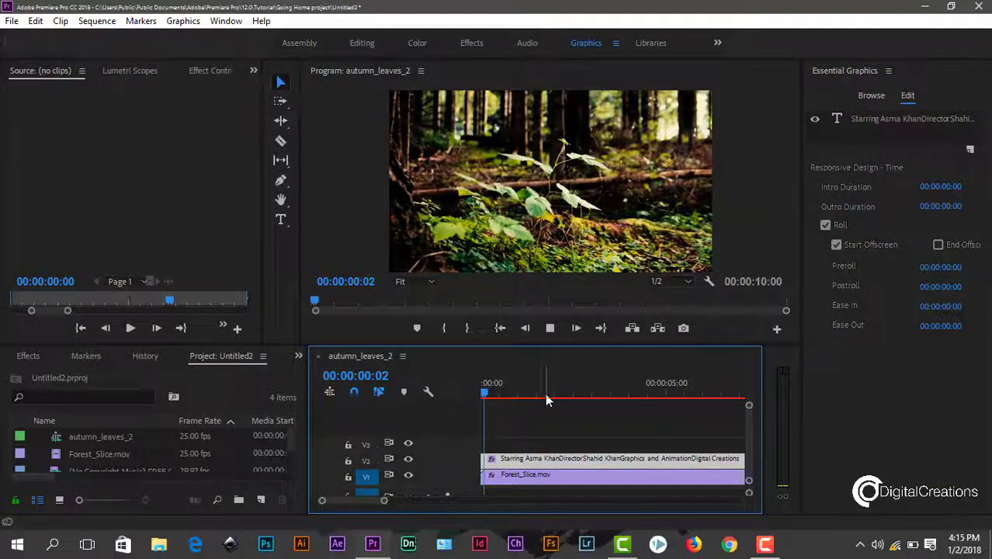
key("space")
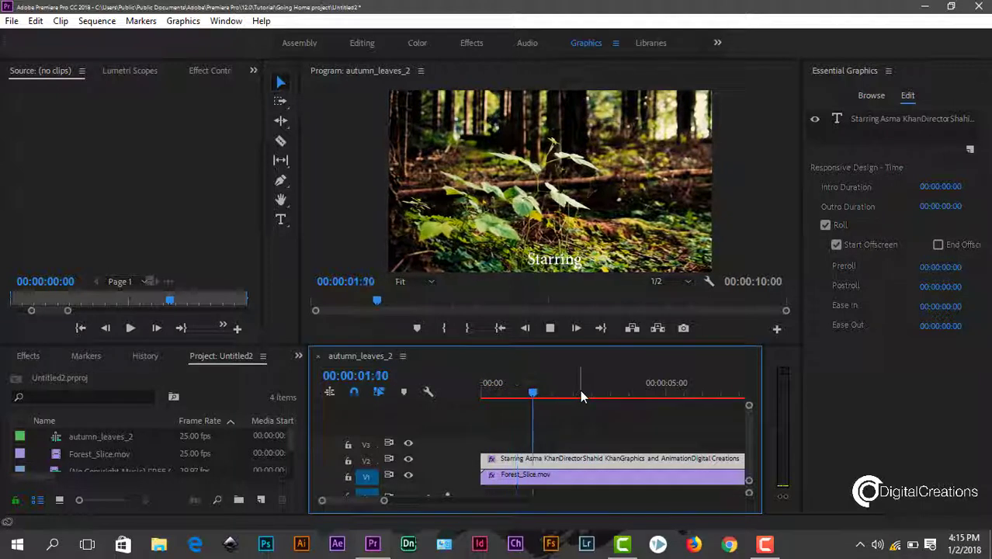
left_click(938, 245)
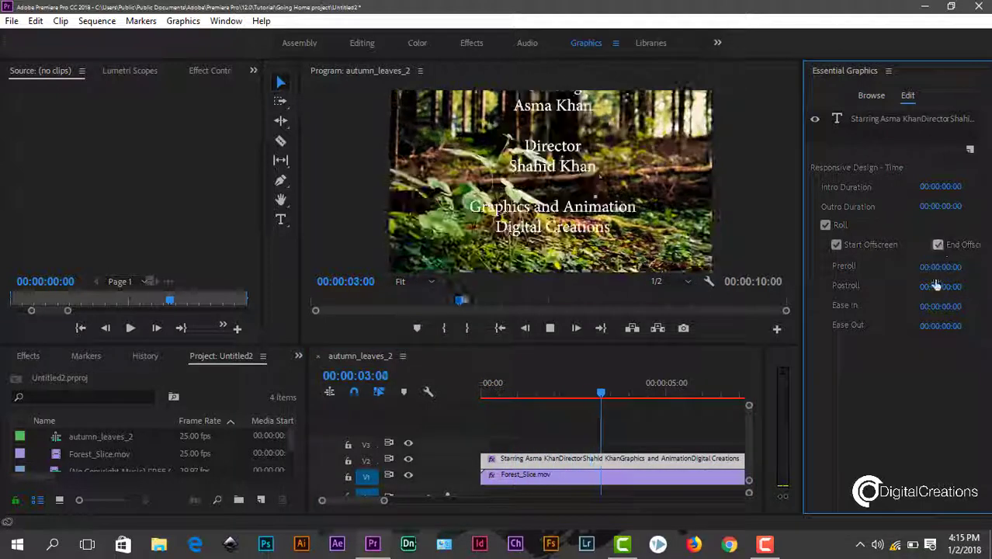
left_click(488, 404)
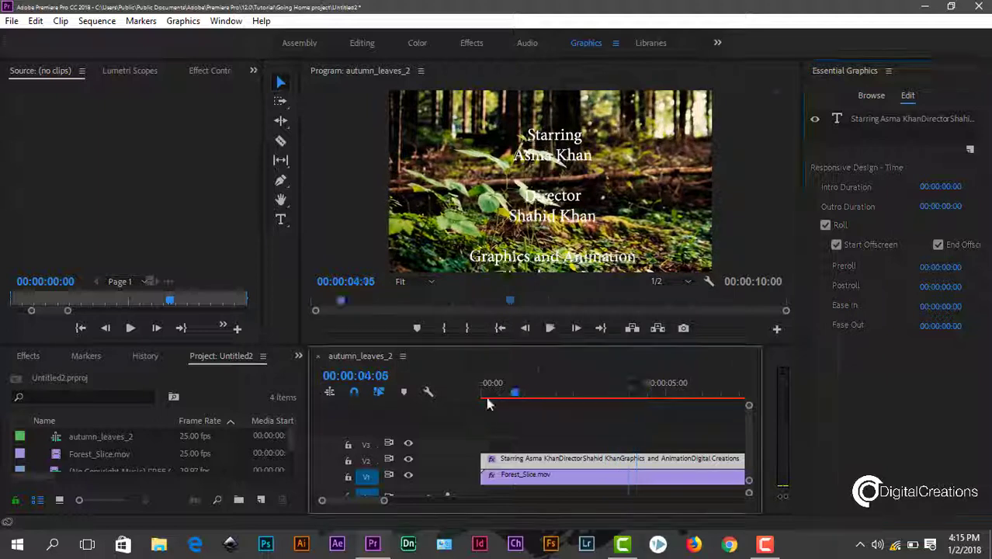
left_click_drag(488, 403, 469, 396)
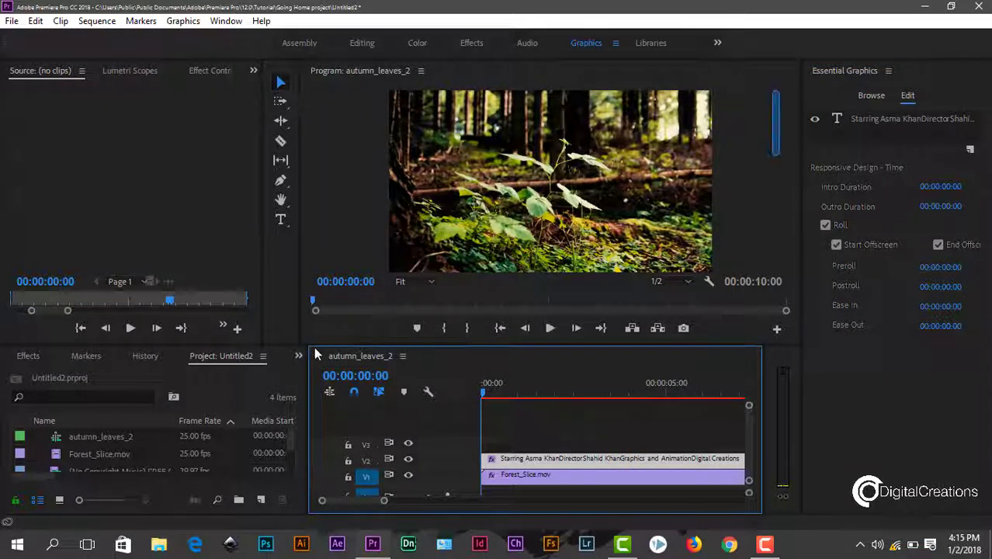
Enlarge the Timeline panel, play the credits, then rewind and fit the whole sequence in view.
left_click_drag(308, 353, 208, 273)
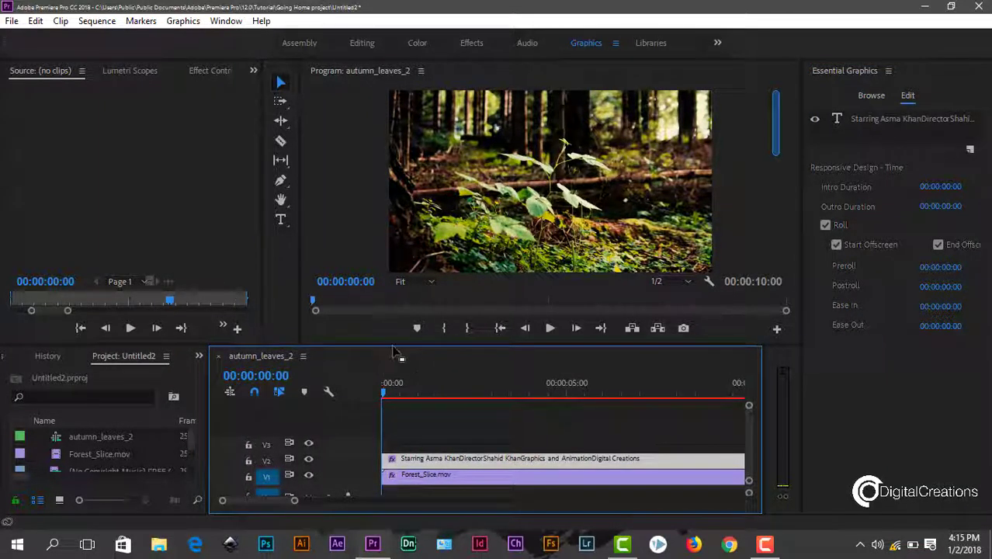
mouse_move(392, 347)
left_mouse_down()
mouse_move(377, 307)
mouse_move(378, 344)
left_mouse_up()
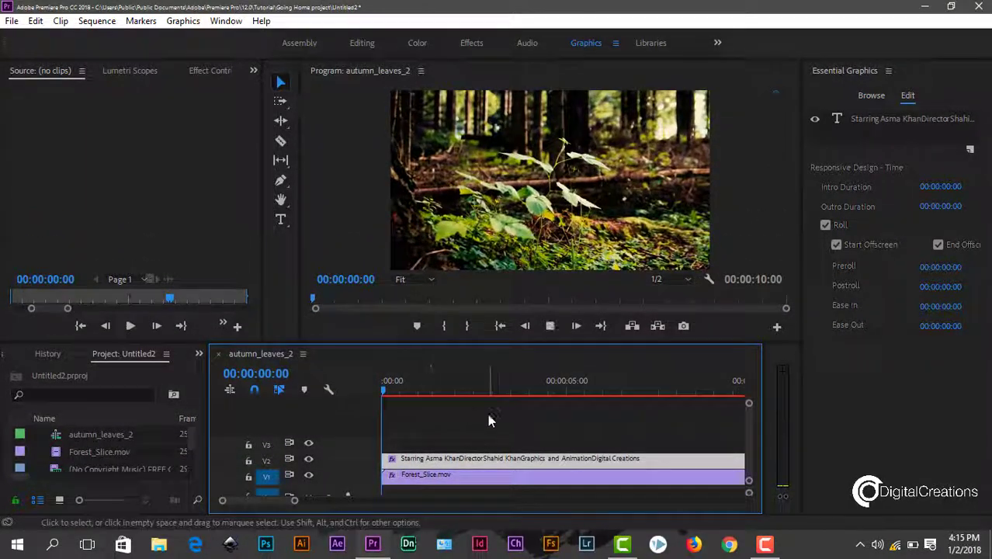
key("space")
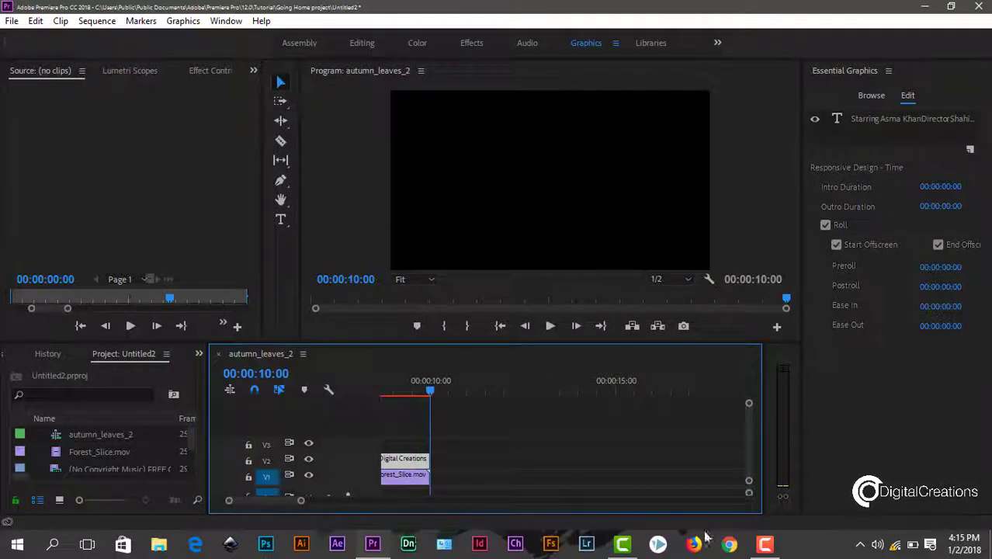
key("Home")
key("backslash")
mouse_move(395, 388)
left_mouse_down()
mouse_move(403, 390)
mouse_move(383, 394)
left_mouse_up()
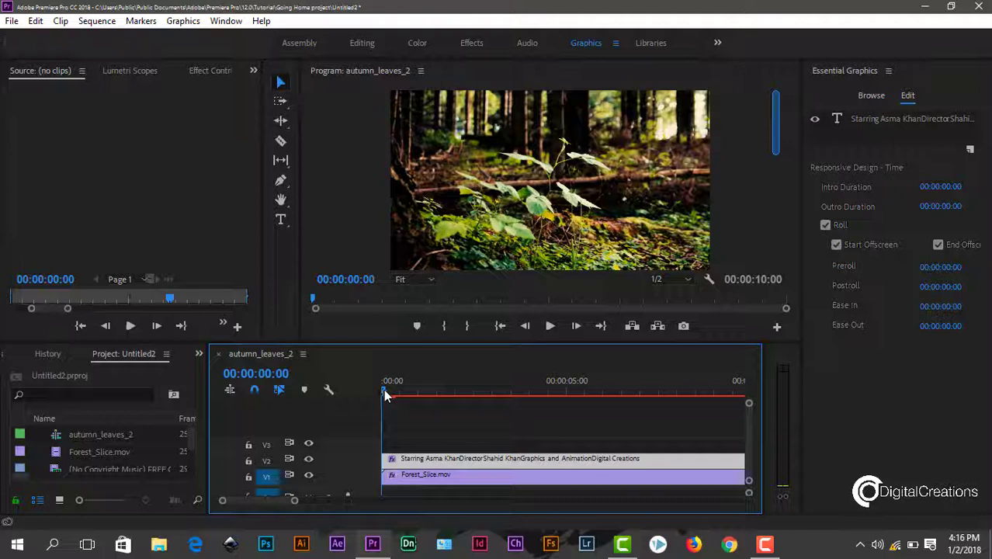
Replay the credits to the first line, then show the Browse graphics templates.
key("space")
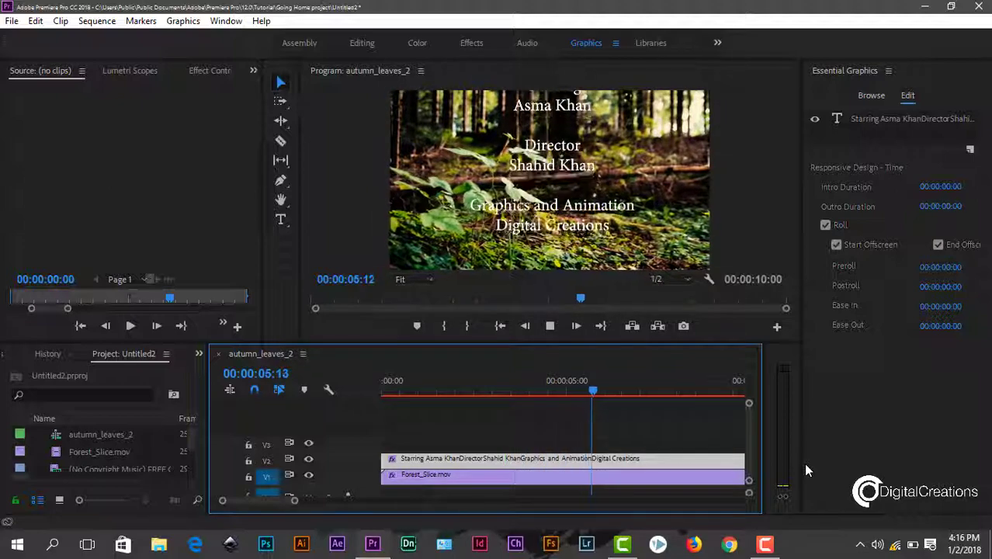
left_click(603, 390)
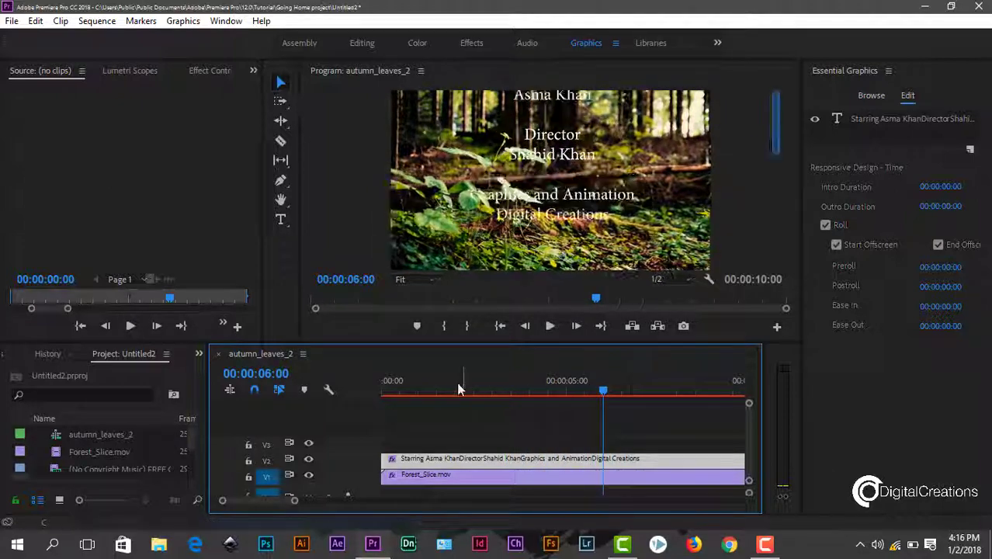
left_click_drag(458, 390, 380, 392)
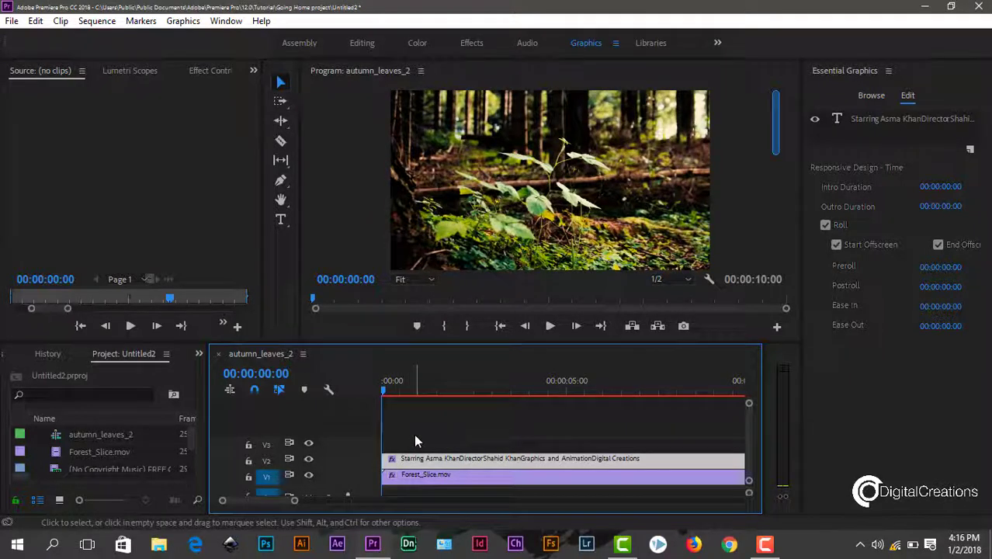
key("space")
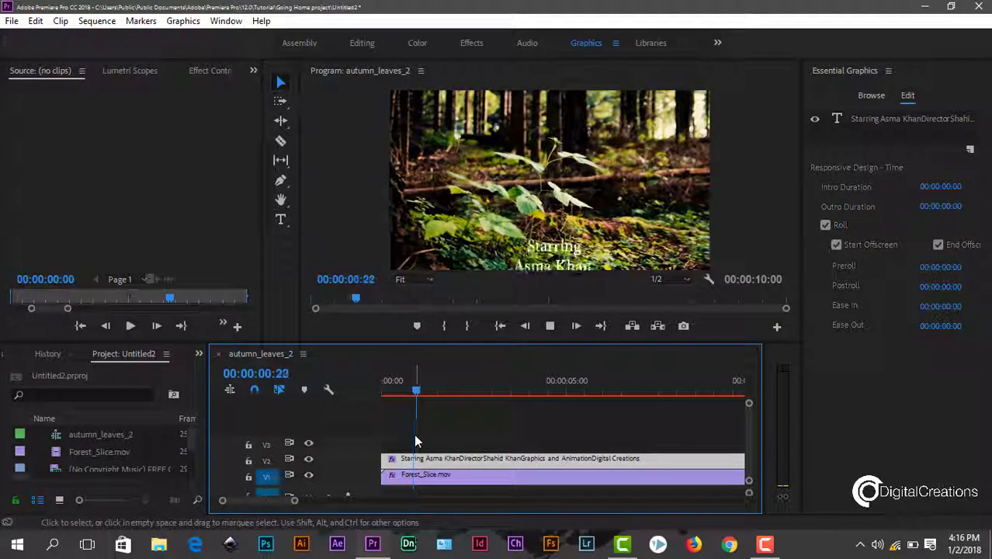
key("space")
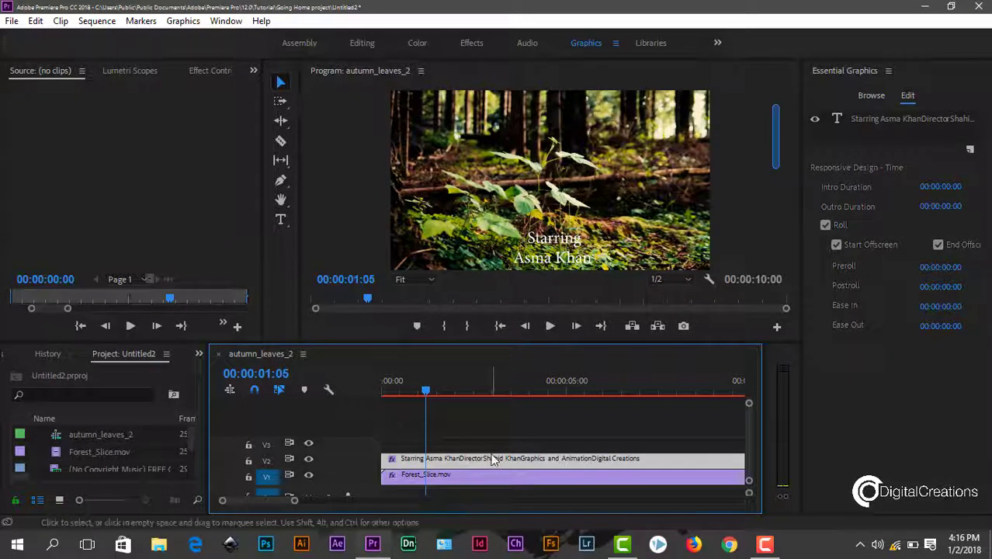
left_click(867, 96)
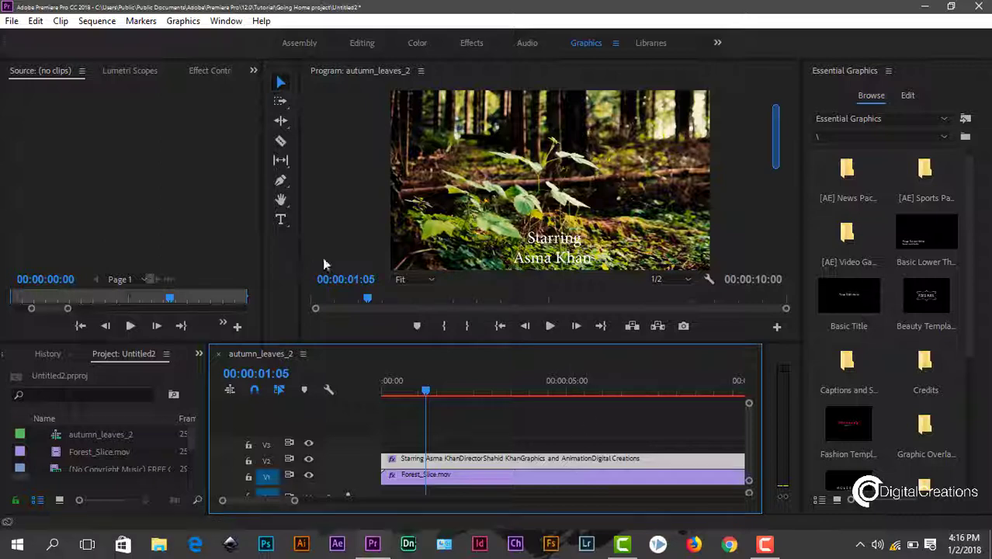
Select the credits text layer and try the MORVA font.
left_click(908, 96)
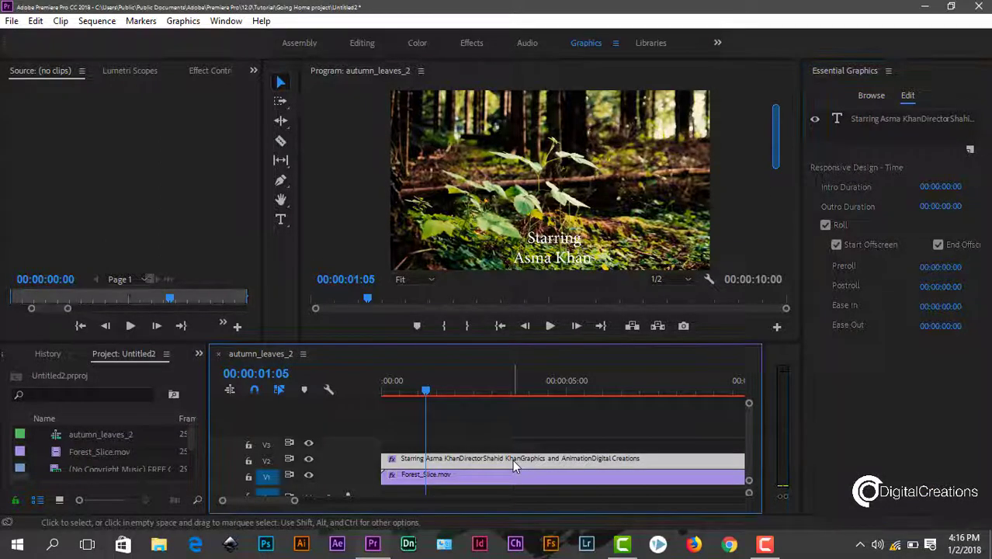
left_click(862, 121)
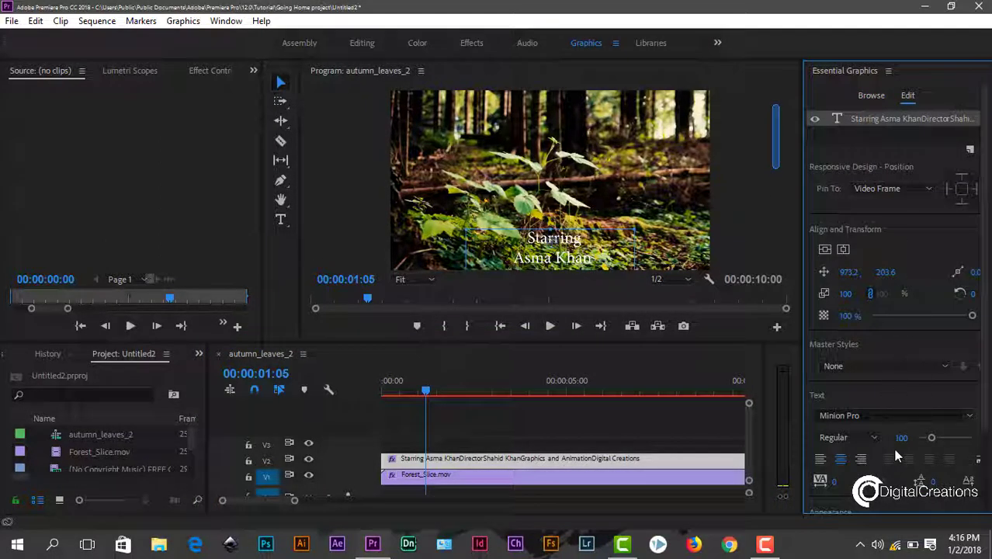
left_click(889, 416)
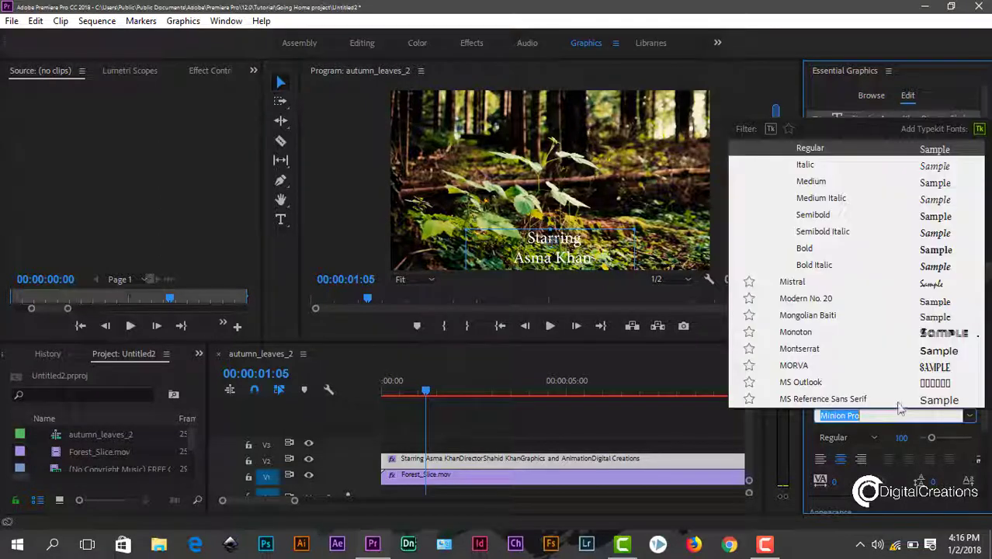
left_click(806, 365)
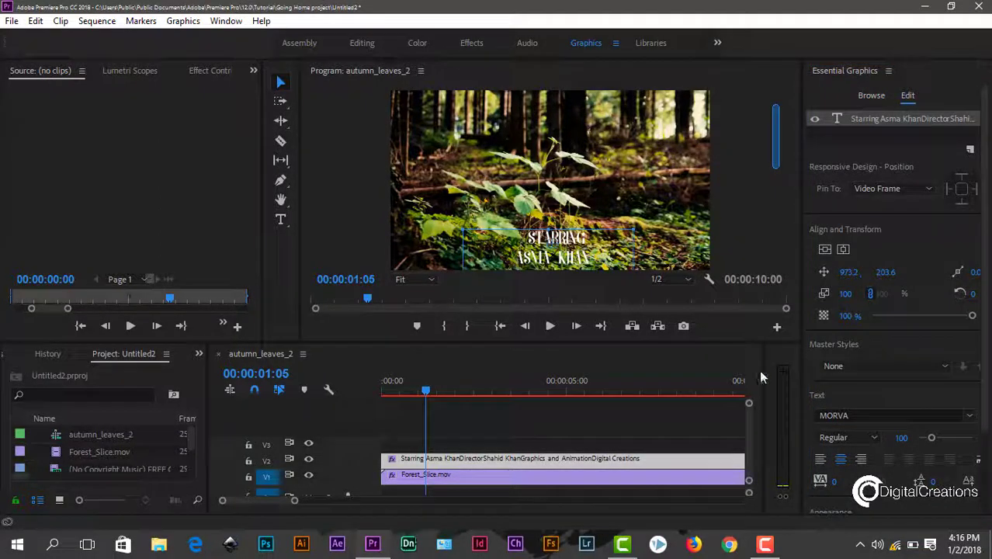
Set the credits font to MV Boli and scrub through to check it.
left_click(829, 414)
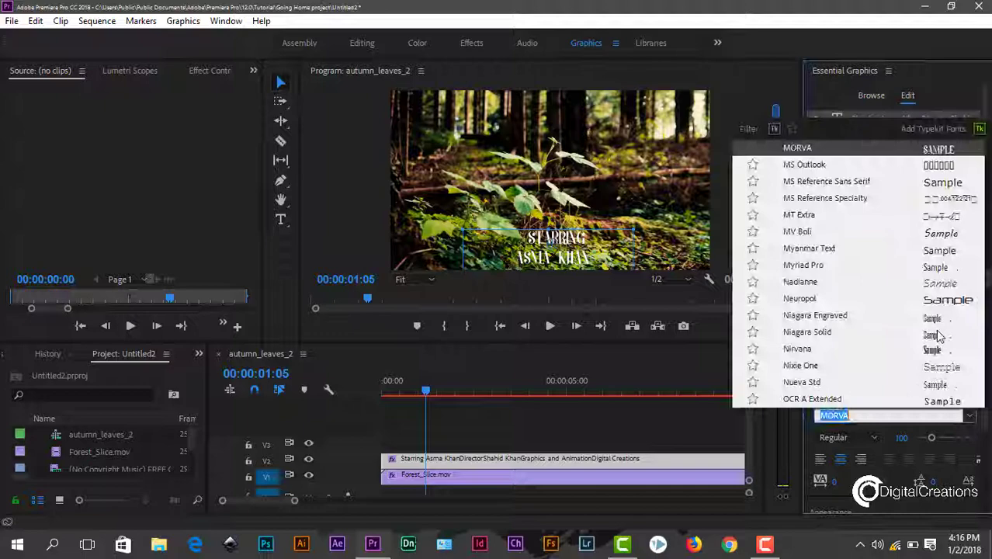
type("MV Boli")
key("Return")
left_click(400, 392)
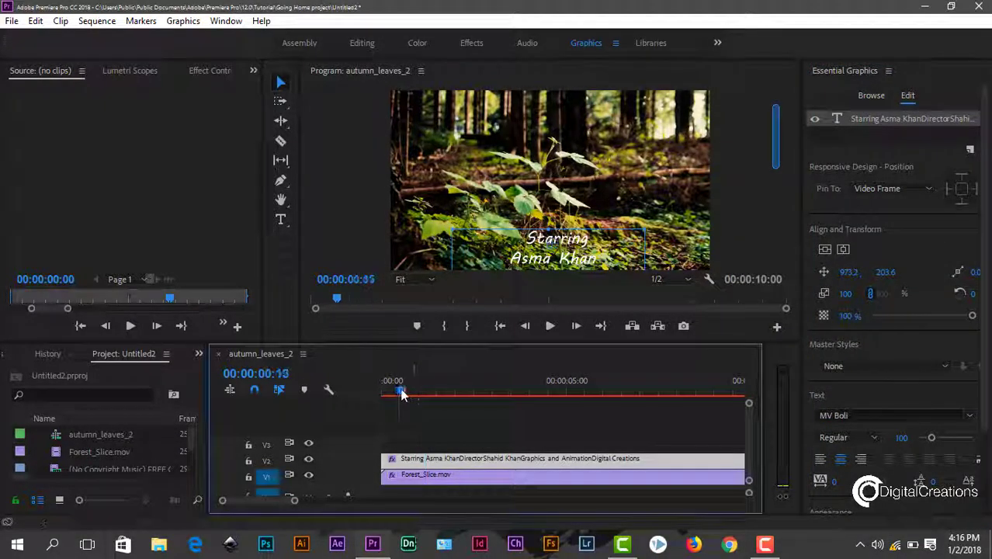
mouse_move(400, 392)
left_mouse_down()
mouse_move(634, 399)
mouse_move(473, 404)
mouse_move(487, 404)
left_mouse_up()
mouse_move(767, 173)
left_mouse_down()
mouse_move(772, 102)
mouse_move(769, 146)
left_mouse_up()
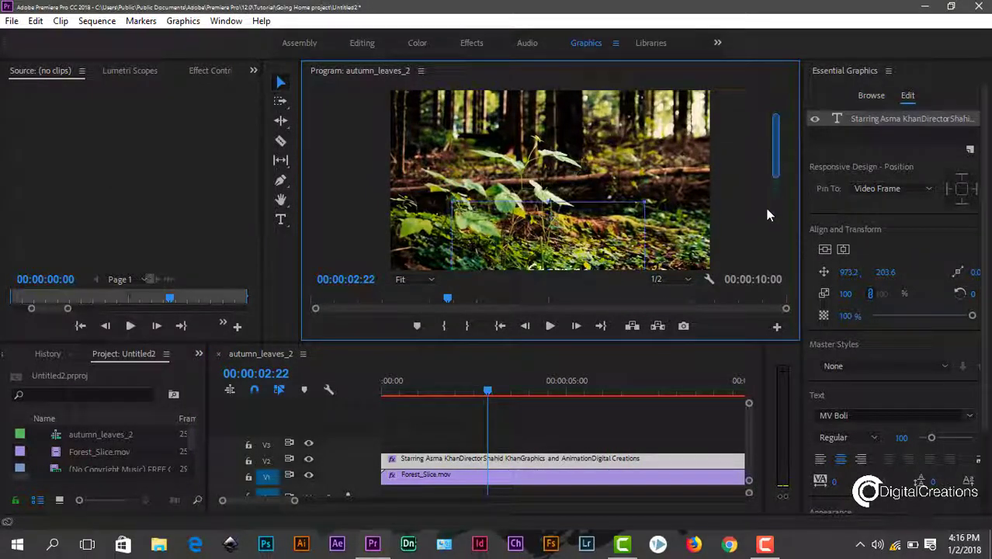
left_click(374, 401)
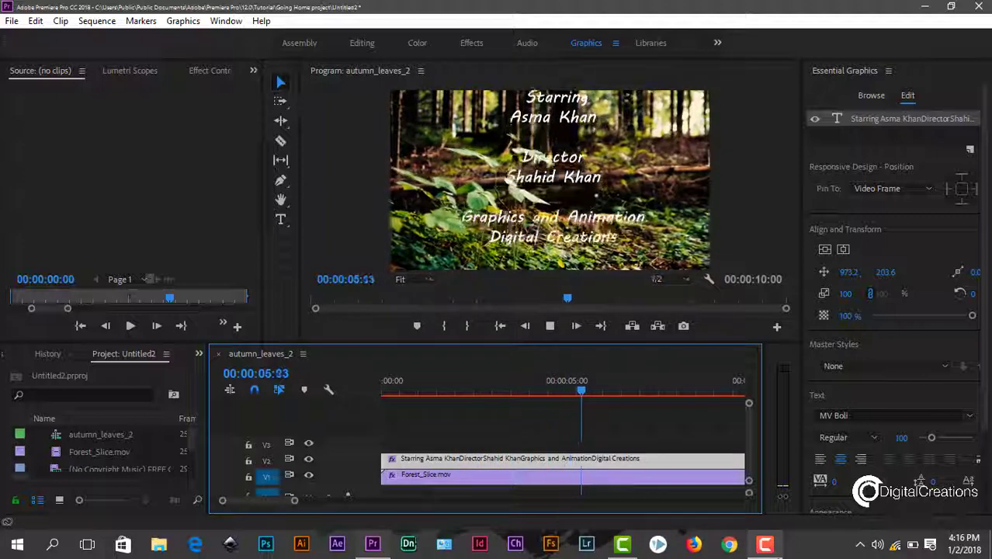
key("space")
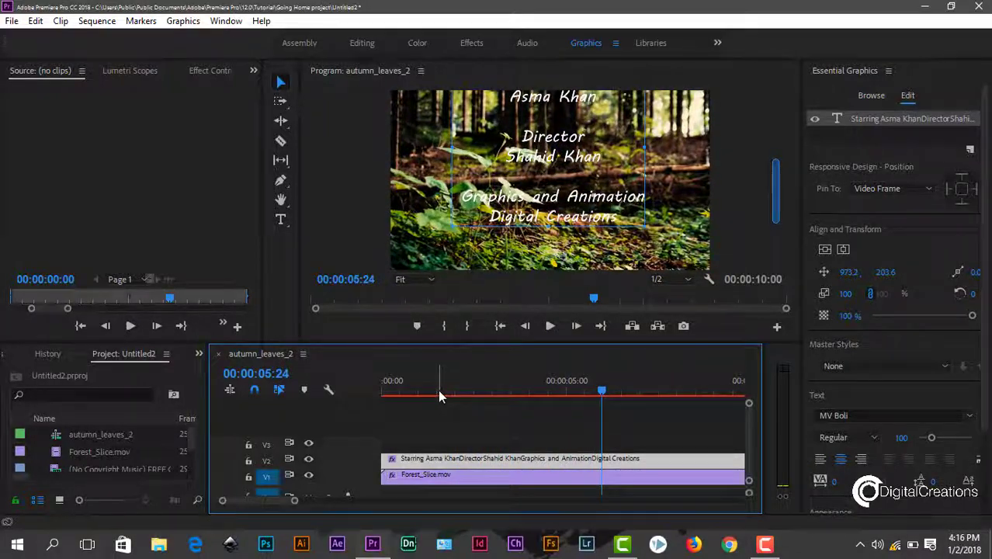
mouse_move(602, 390)
left_mouse_down()
mouse_move(752, 379)
mouse_move(656, 390)
mouse_move(668, 389)
left_mouse_up()
key("Home")
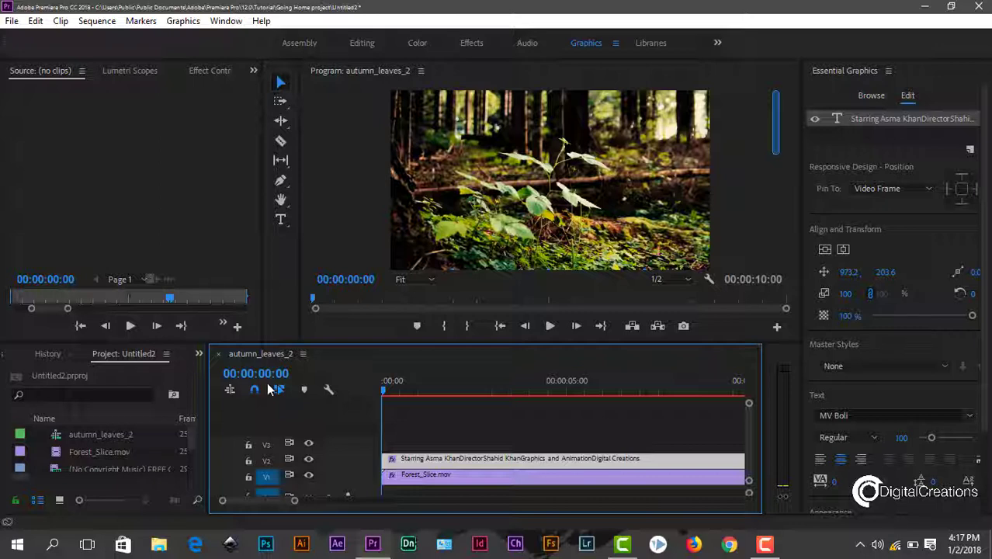
key("space")
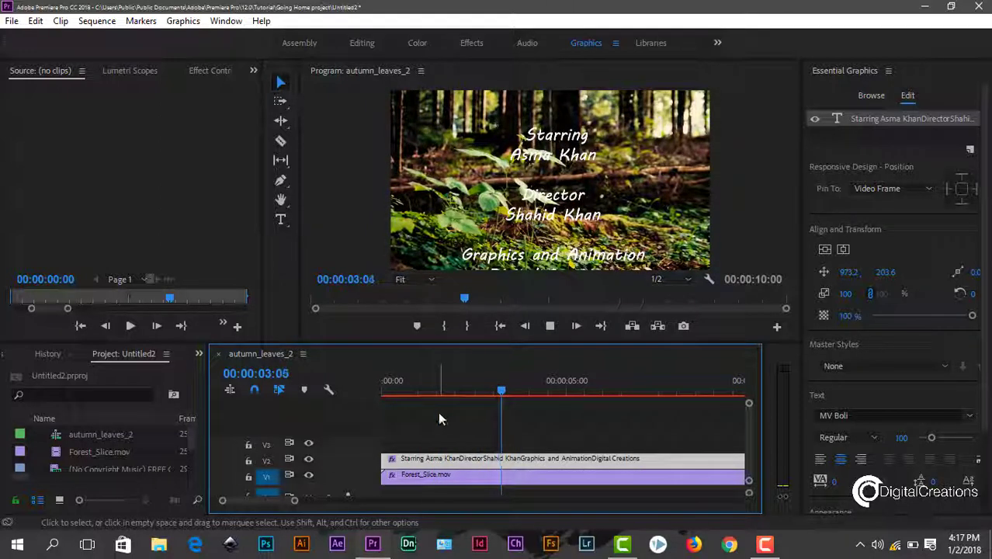
left_click(937, 118)
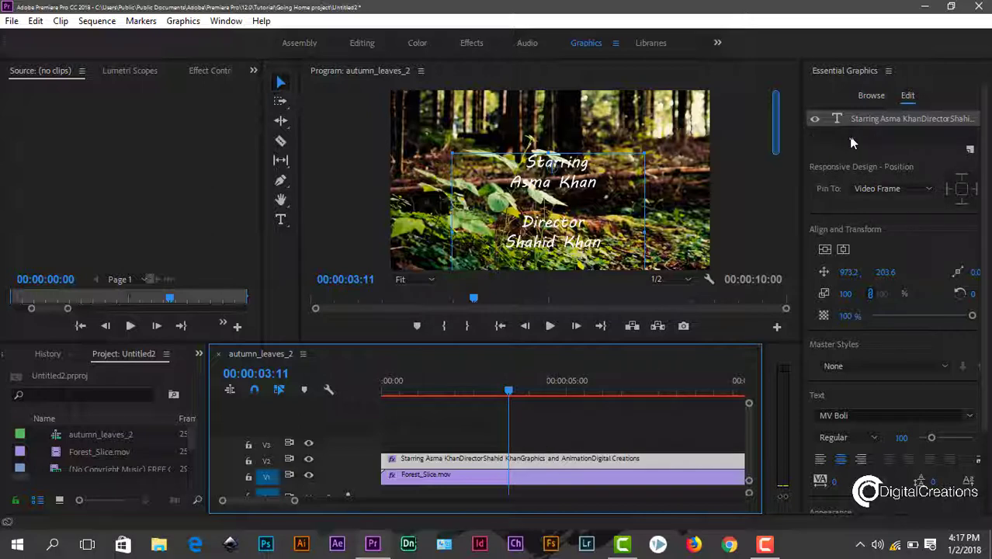
Show the Responsive Design – Time settings and adjust the roll's Ease In.
left_click(885, 143)
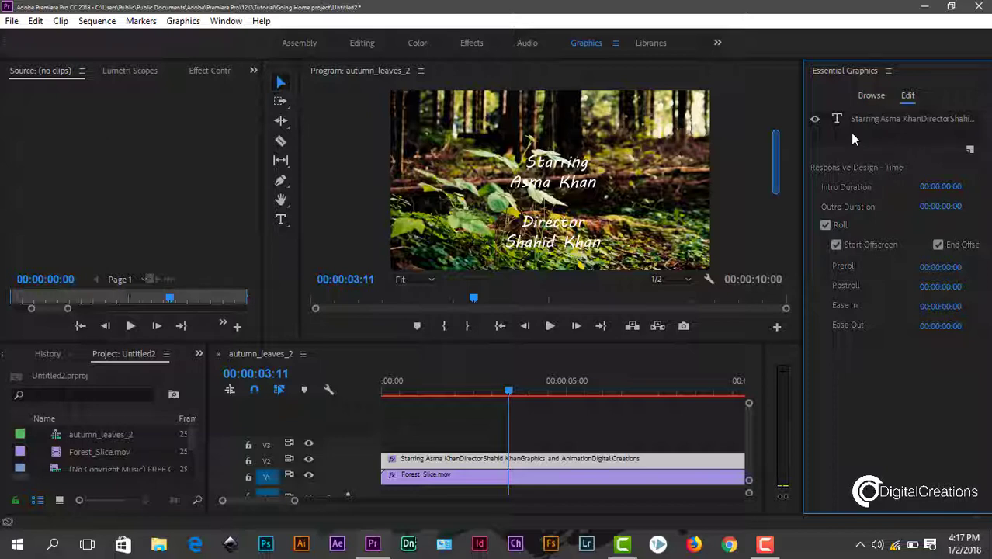
left_click(834, 239)
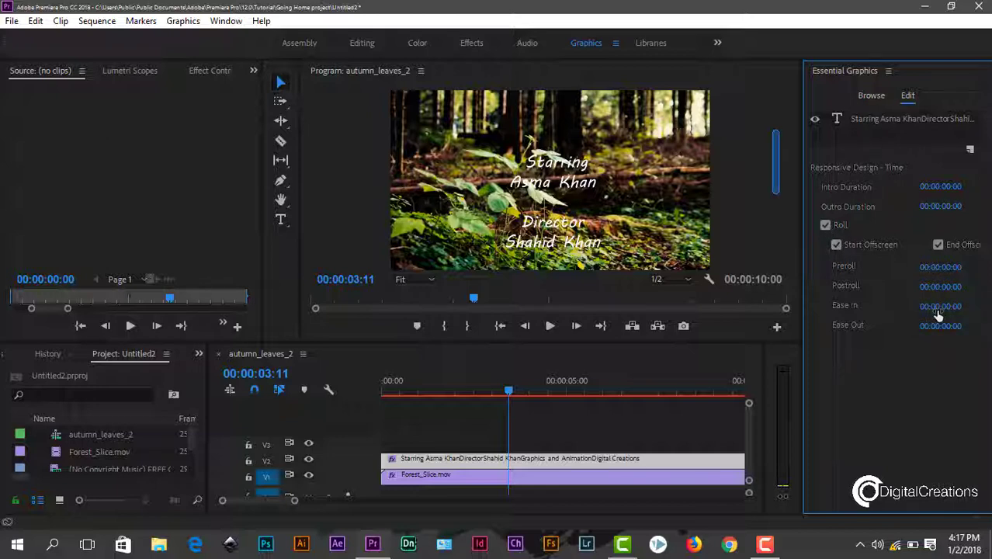